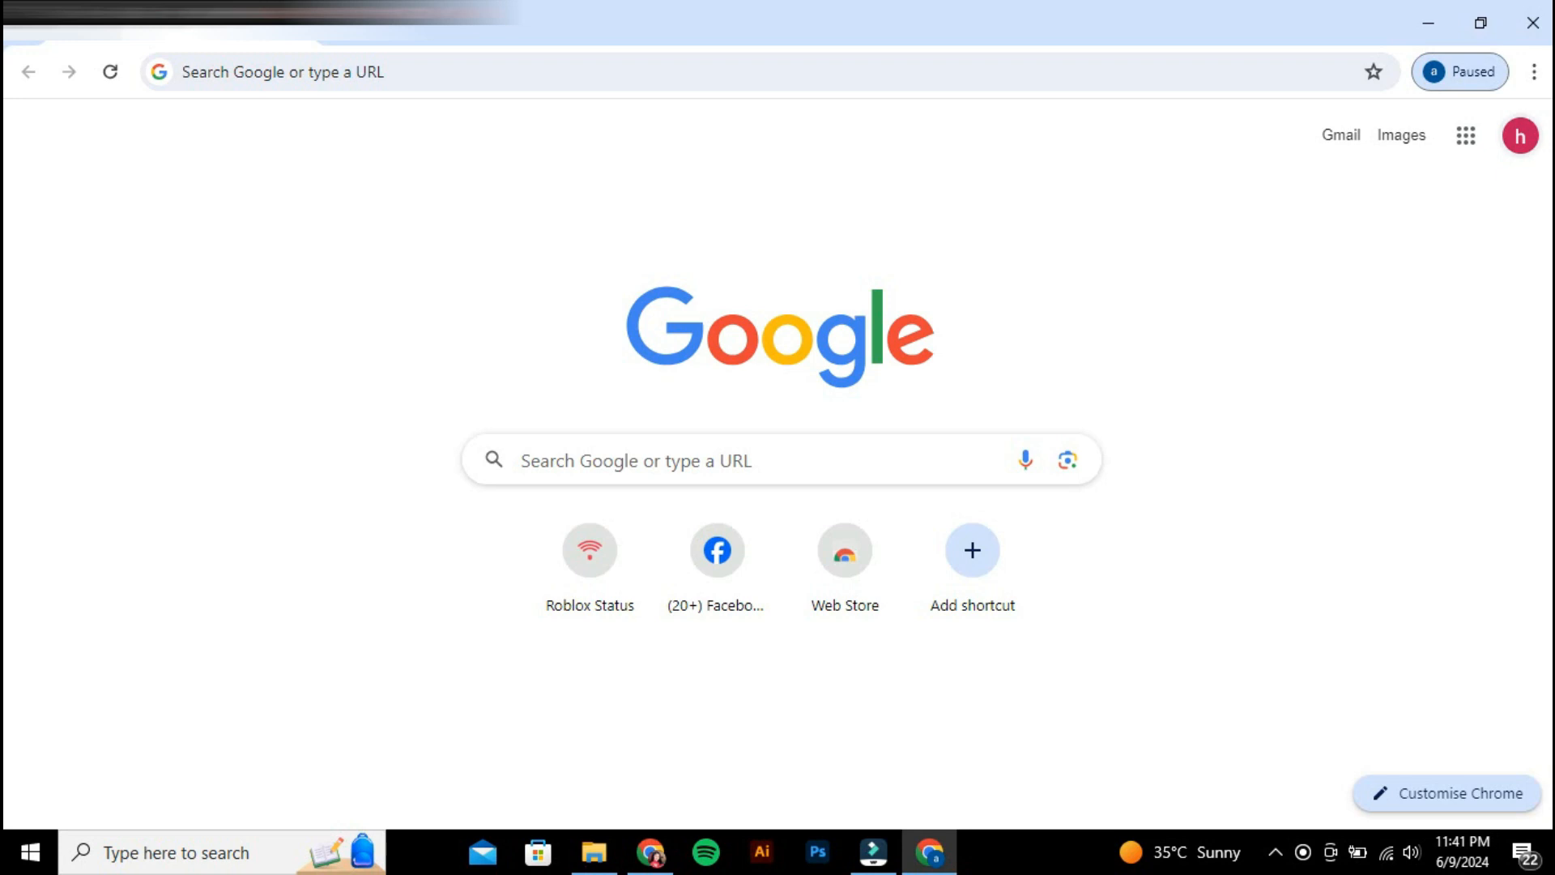
Open the Chrome browser's settings page
{"action": "left_click", "coordinate": [1534, 72]}
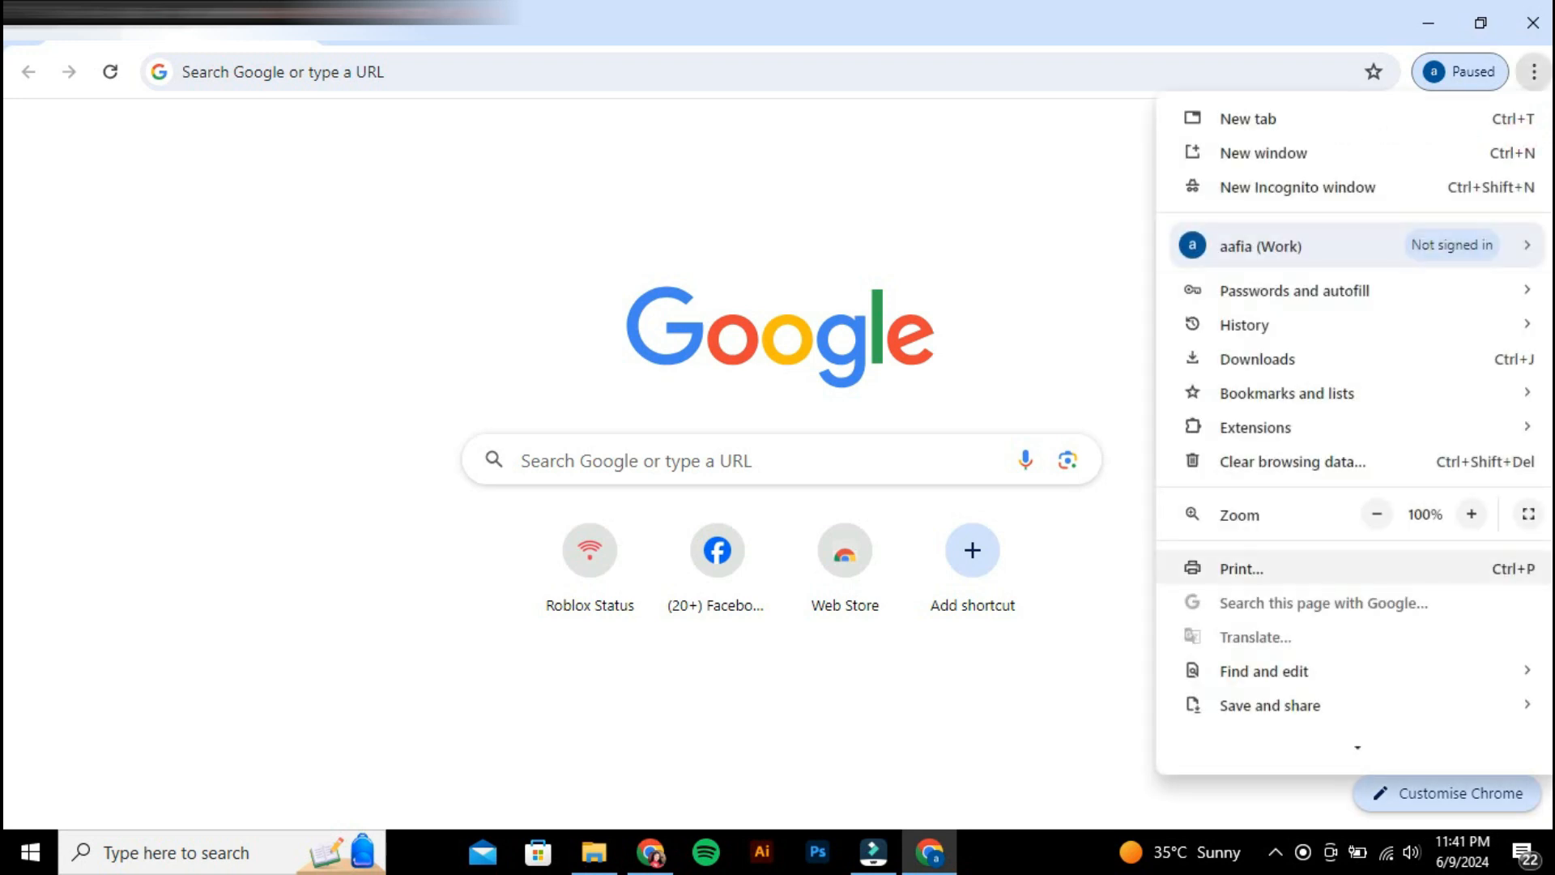
{"action": "scroll", "coordinate": [1263, 567], "scroll_direction": "down", "scroll_amount": 2}
{"action": "mouse_move", "coordinate": [1263, 559]}
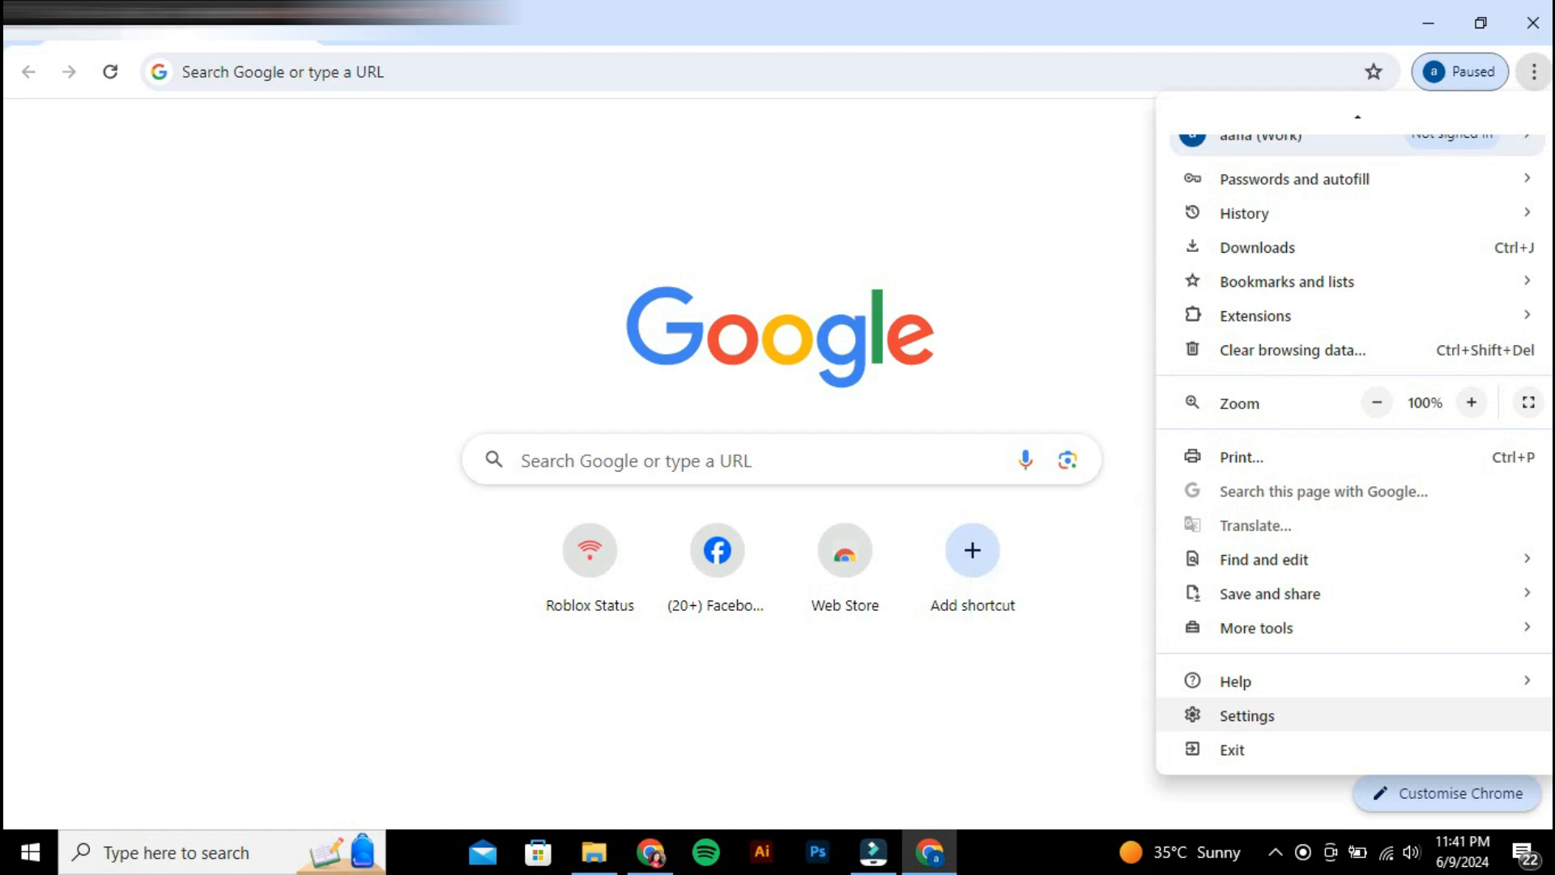
{"action": "left_click", "coordinate": [1247, 715]}
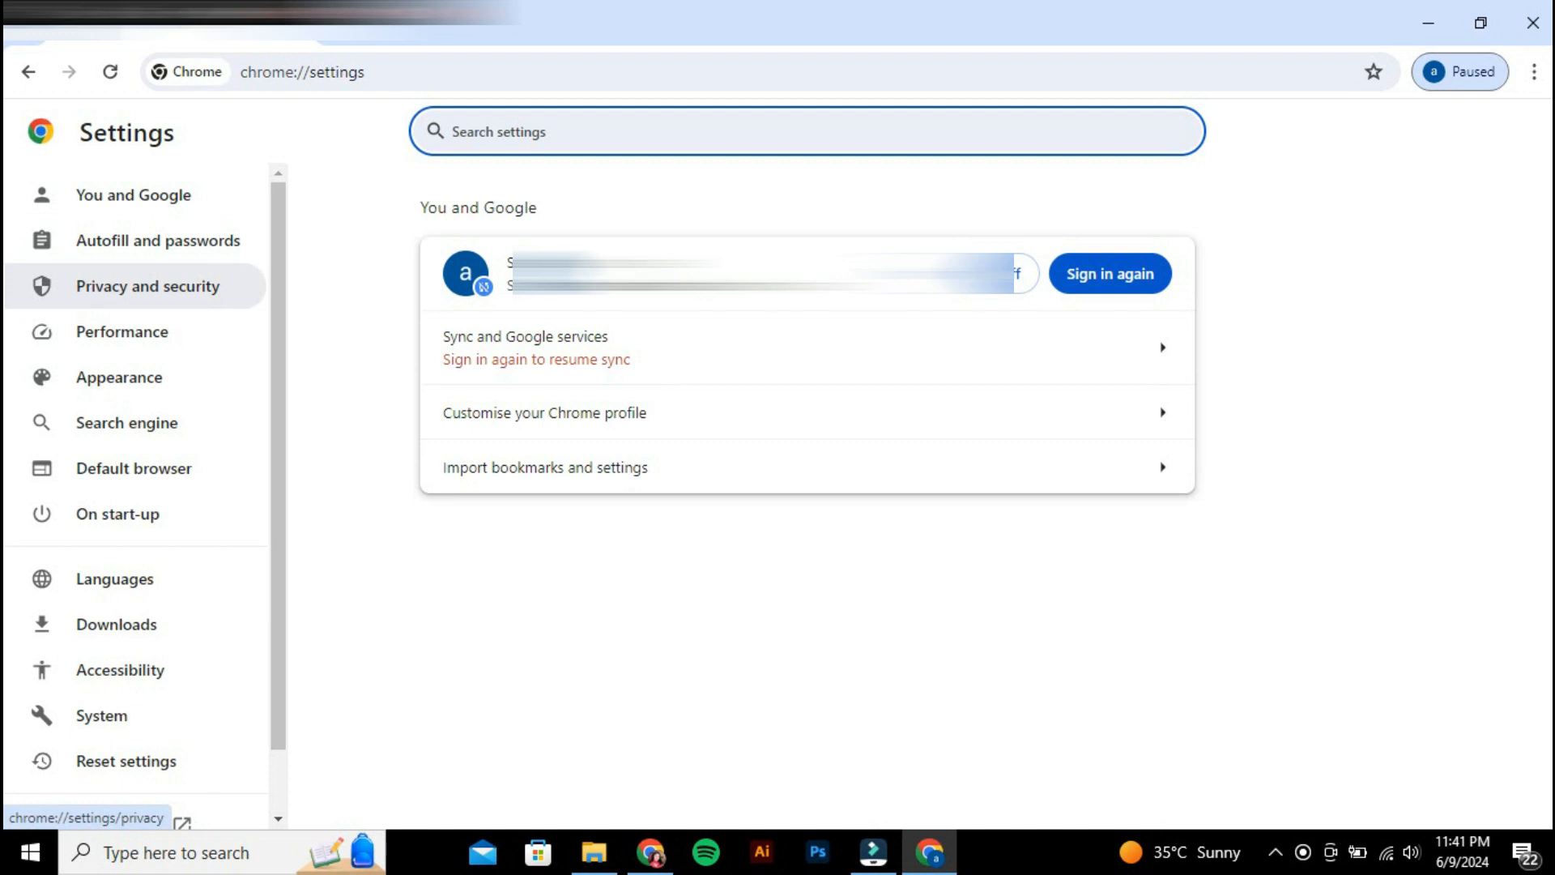
Open the Security page under Privacy and security and look through its options
{"action": "left_click", "coordinate": [148, 286]}
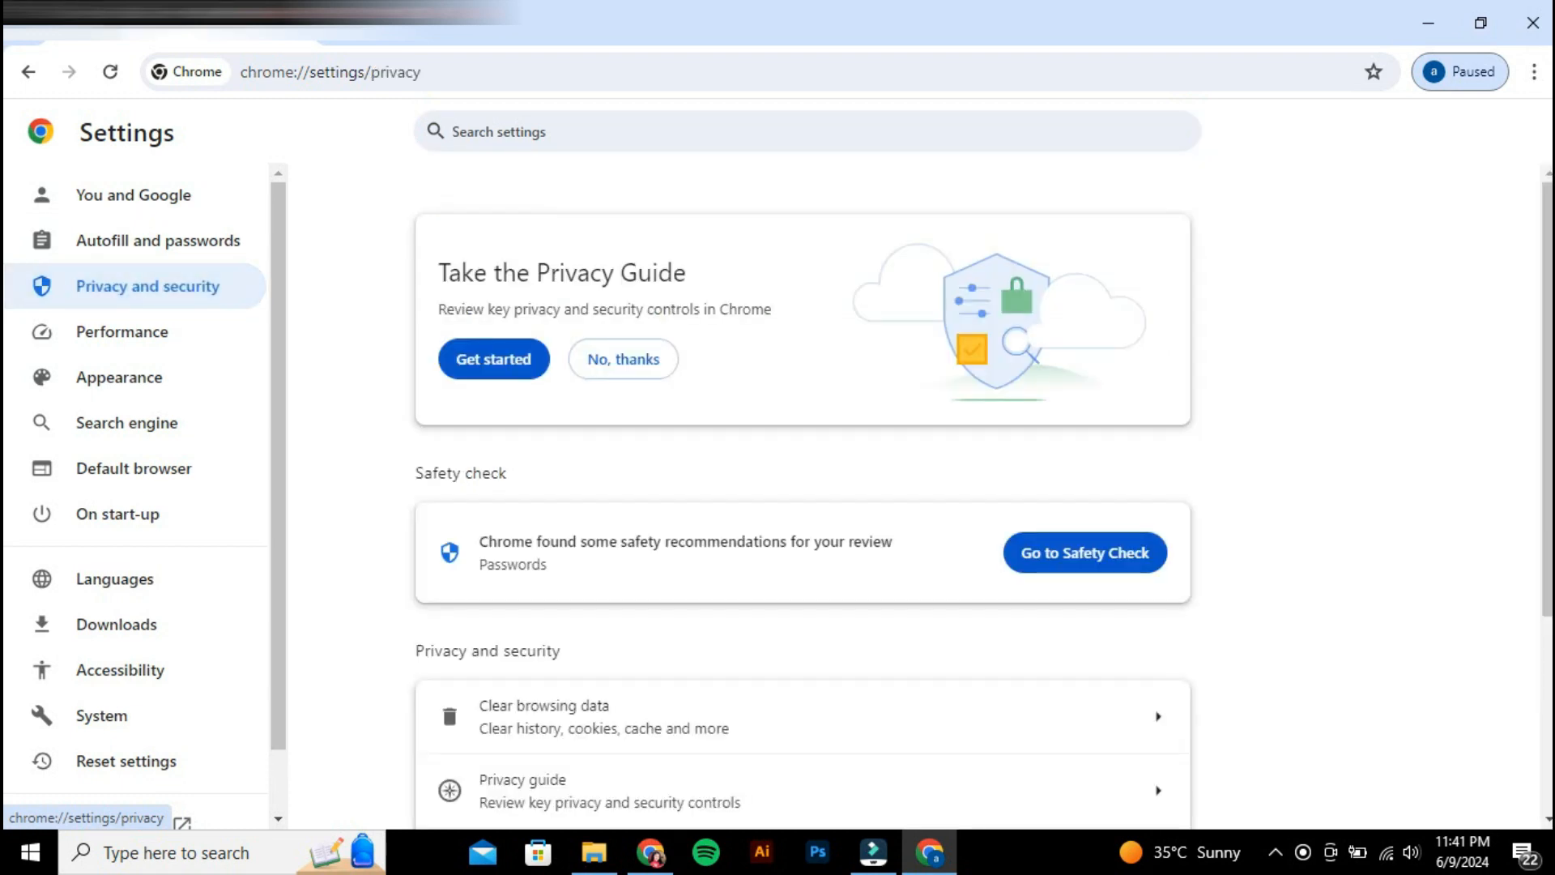
{"action": "scroll", "coordinate": [802, 493], "scroll_direction": "down", "scroll_amount": 3}
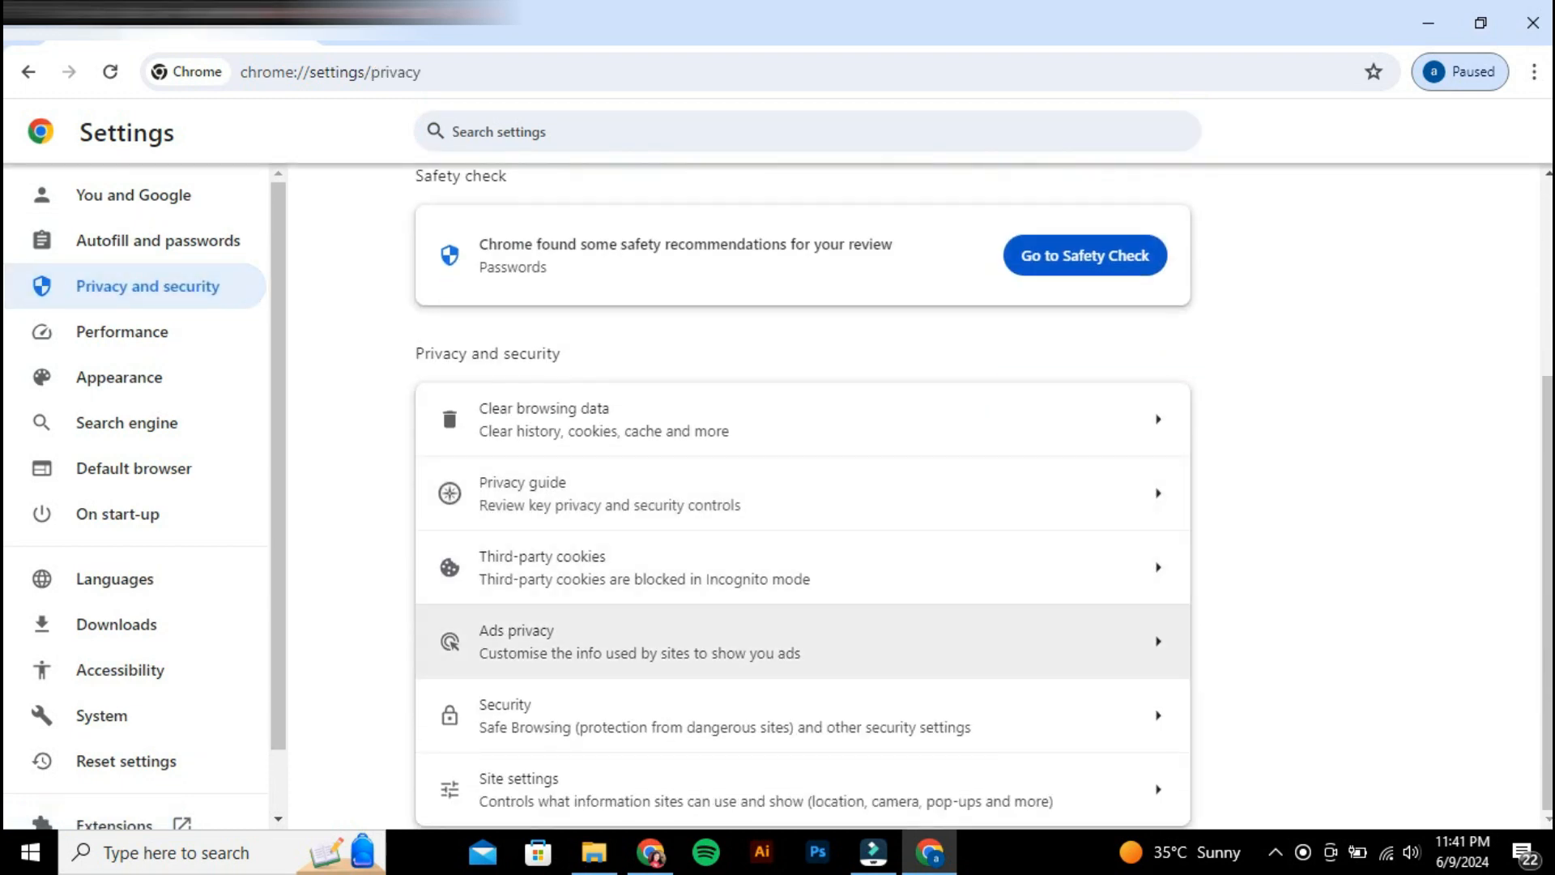
{"action": "left_click", "coordinate": [801, 715]}
{"action": "scroll", "coordinate": [802, 715], "scroll_direction": "down", "scroll_amount": 3}
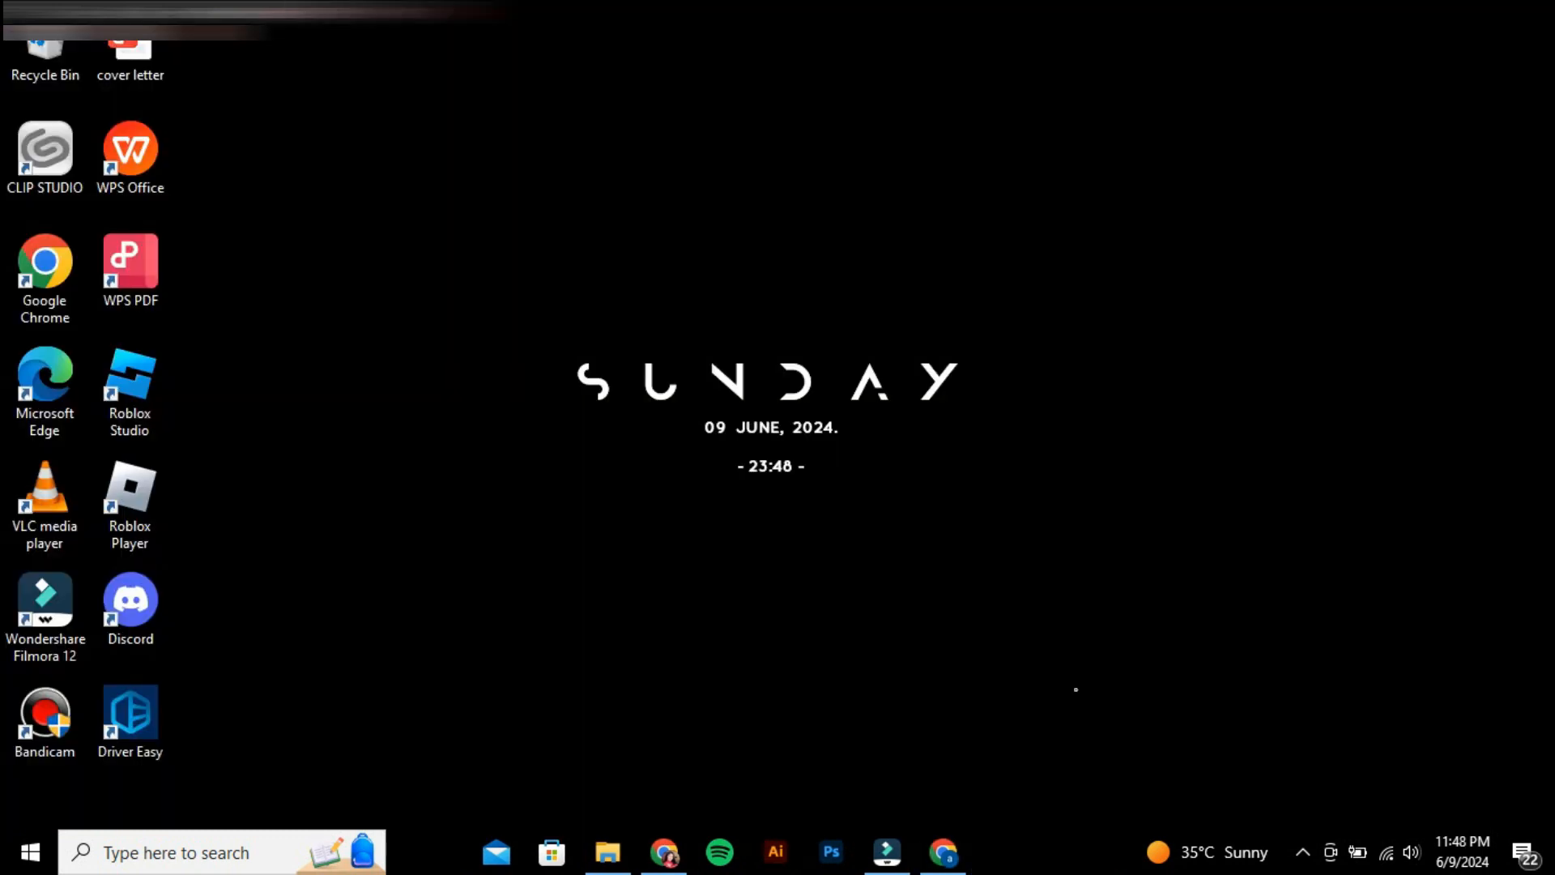
Search Windows for "fire", open Firewall & network protection and go to the apps allowed through the firewall
{"action": "key", "text": "super+s"}
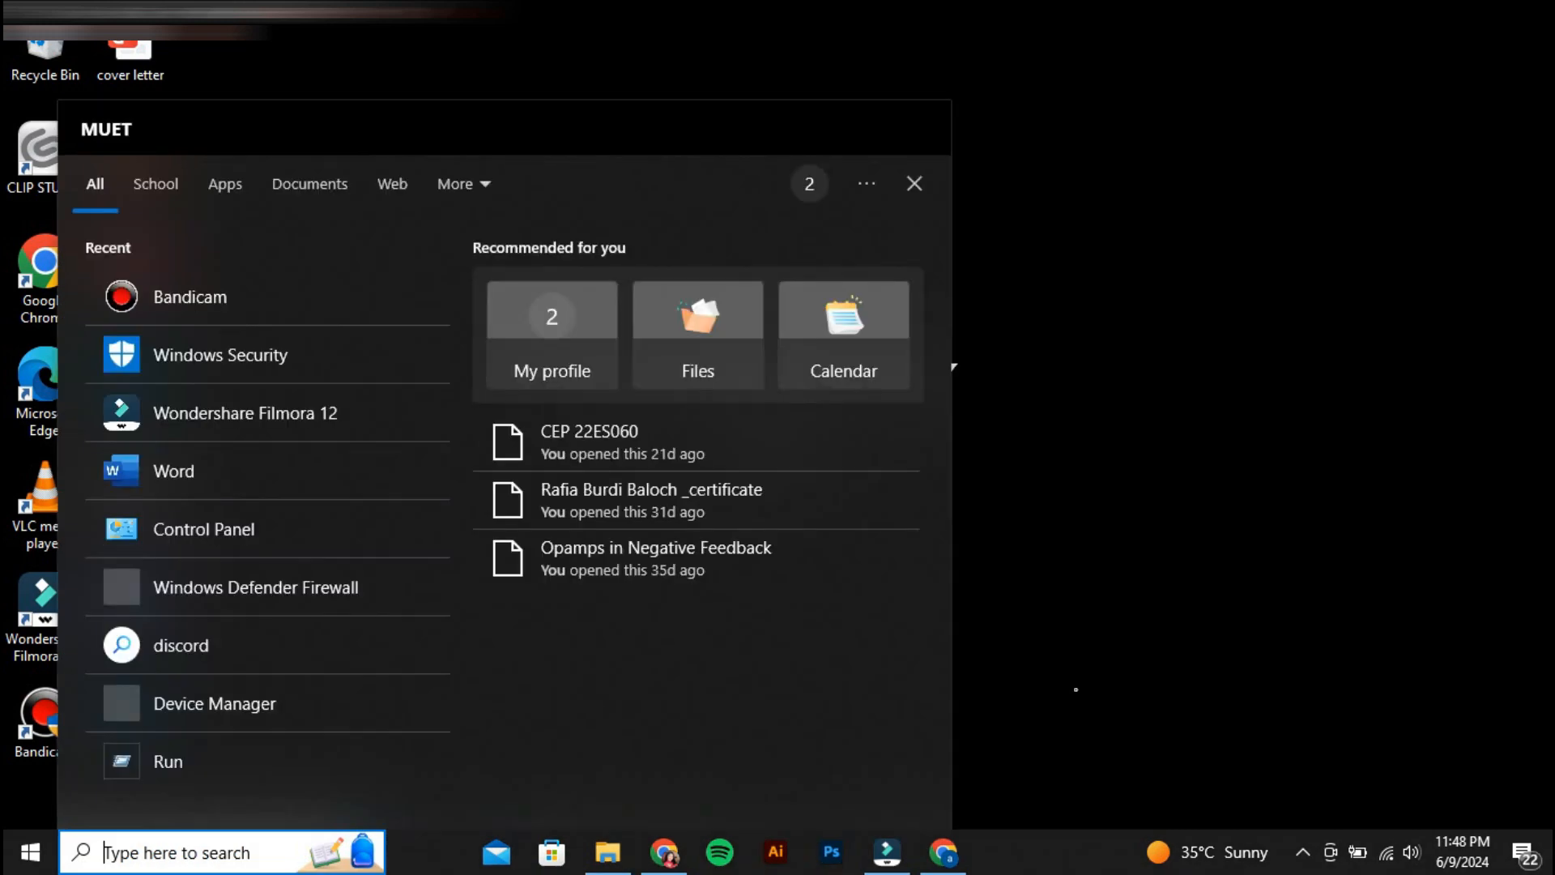
{"action": "type", "text": "fire"}
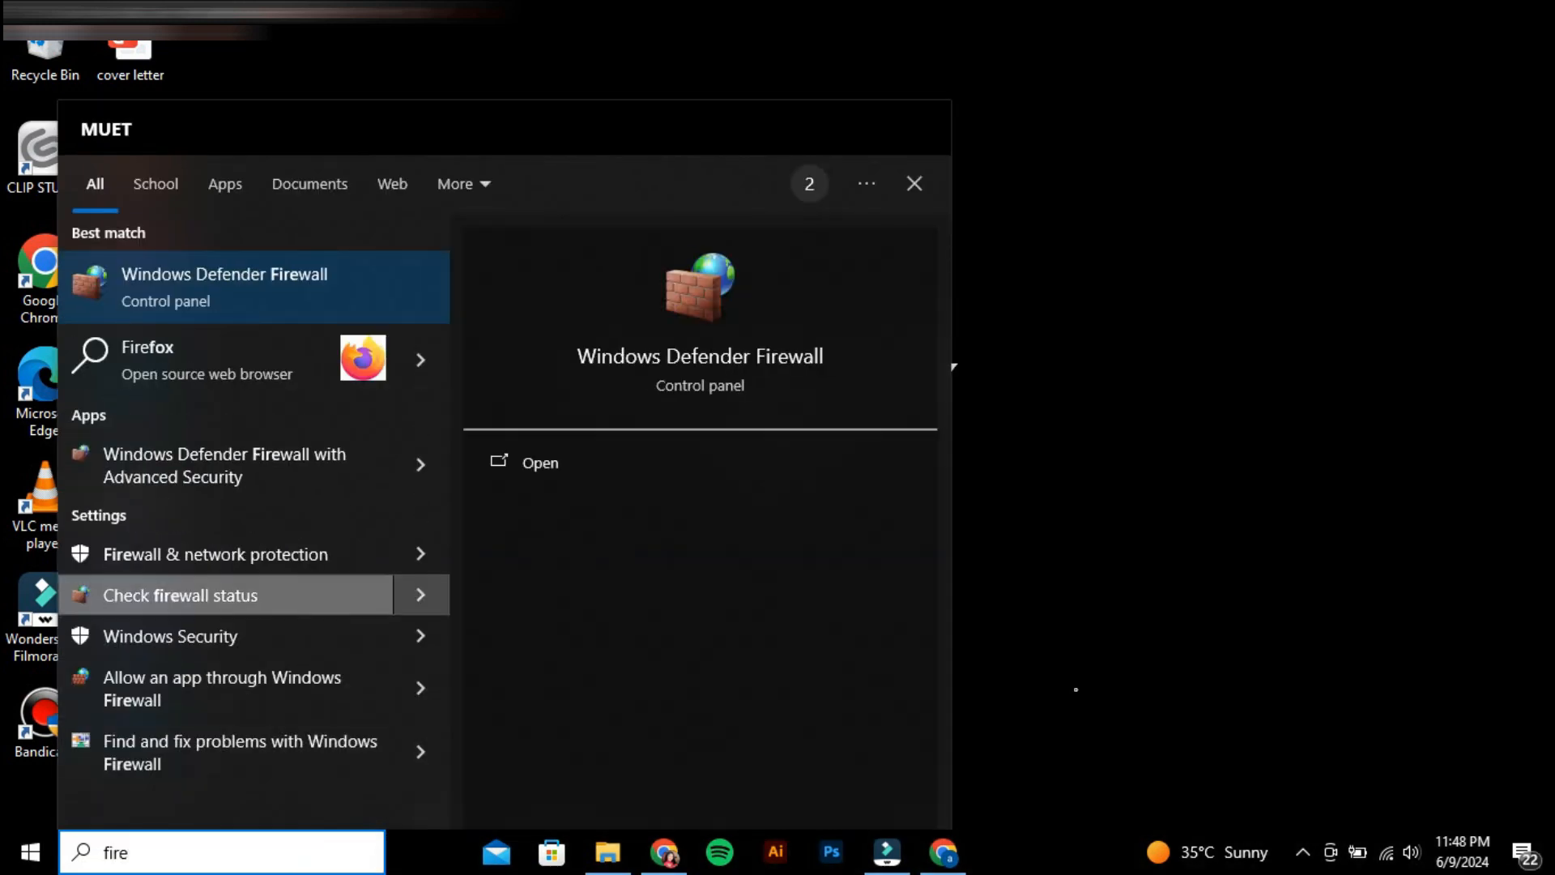
{"action": "left_click", "coordinate": [215, 554]}
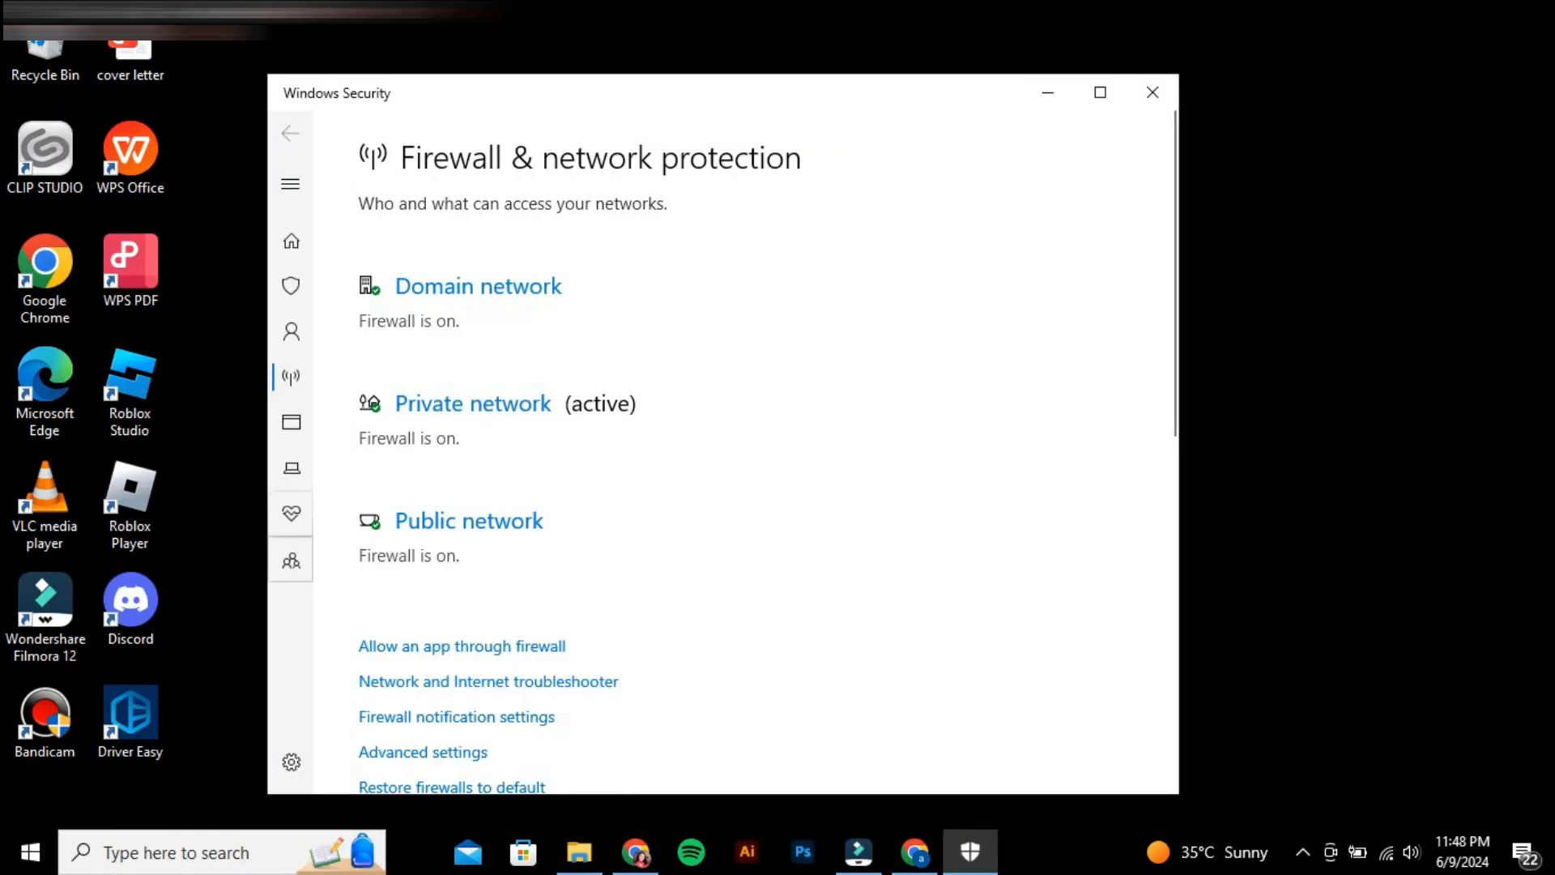
{"action": "scroll", "coordinate": [722, 452], "scroll_direction": "down", "scroll_amount": 2}
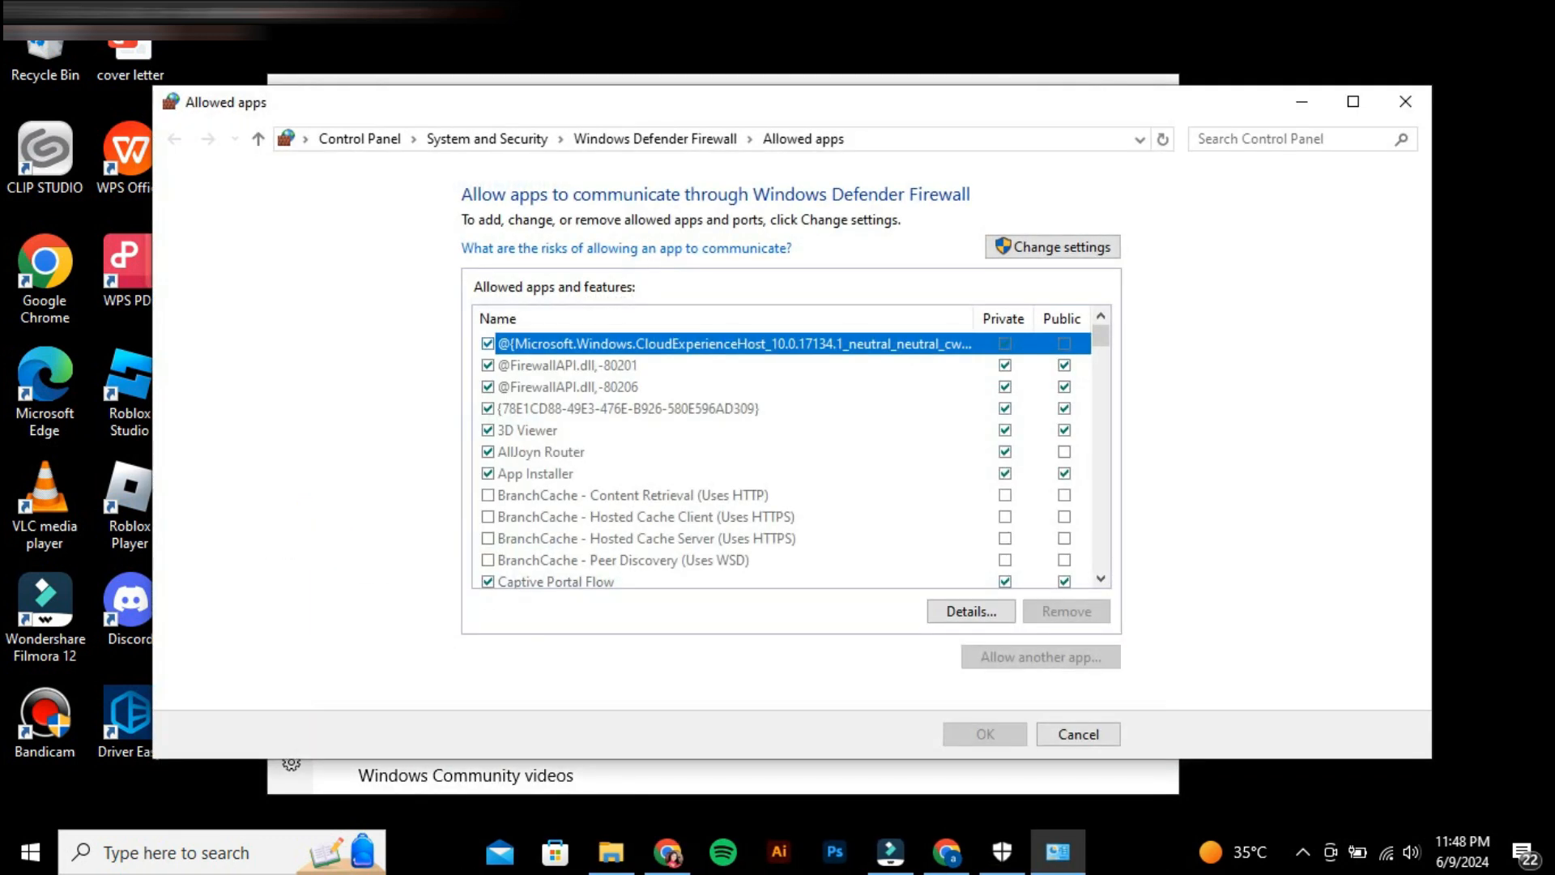
Unlock the allowed apps list for changes and select the Google Chrome entry
{"action": "left_click", "coordinate": [1052, 247]}
{"action": "scroll", "coordinate": [781, 458], "scroll_direction": "down", "scroll_amount": 6}
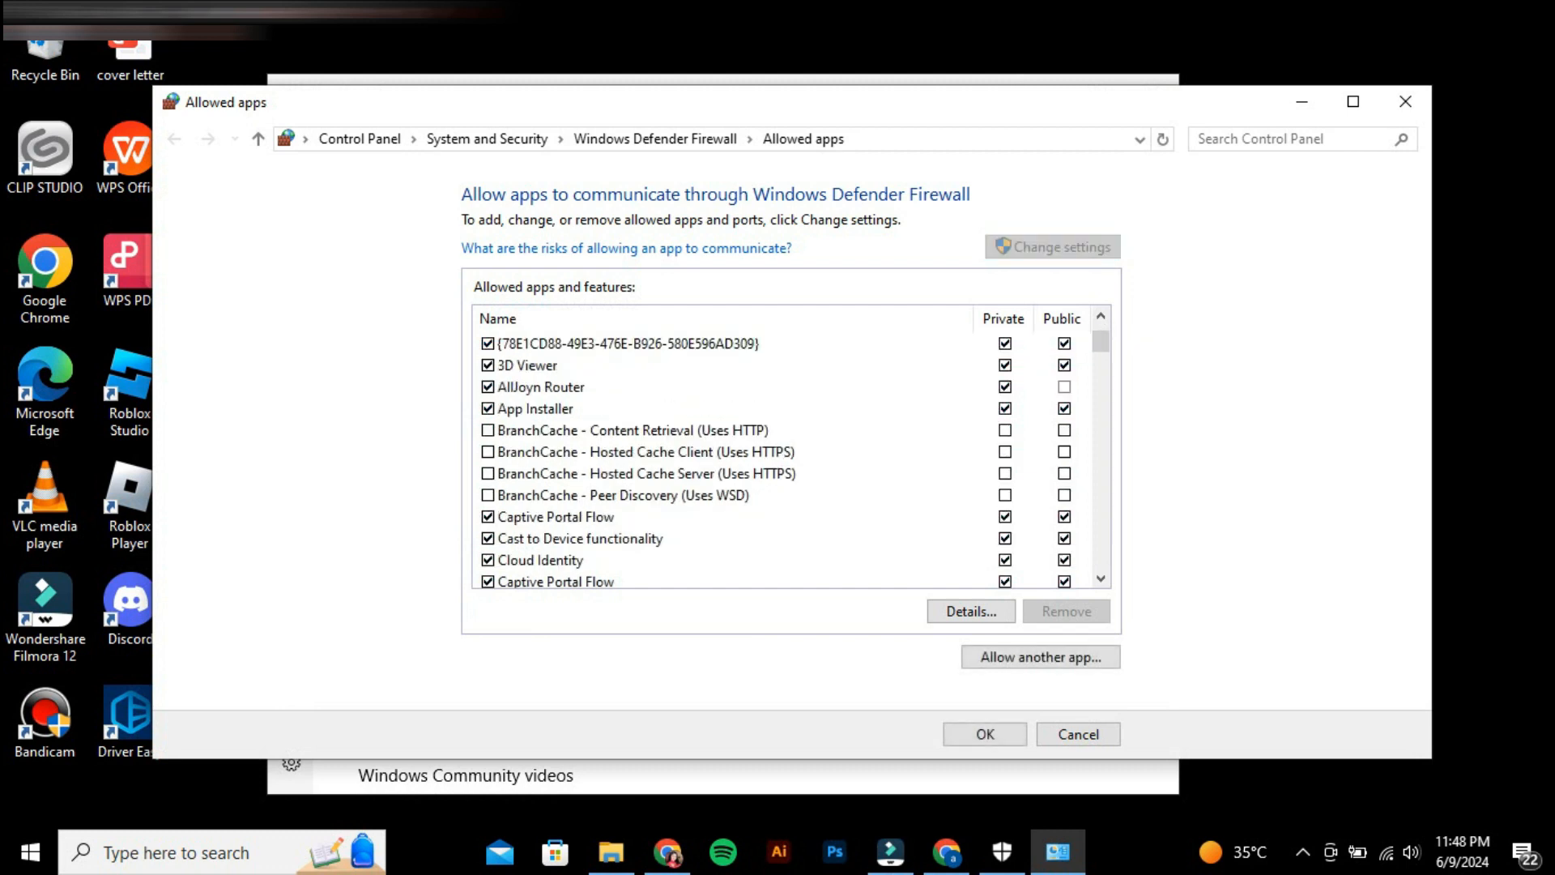
{"action": "scroll", "coordinate": [781, 457], "scroll_direction": "down", "scroll_amount": 3}
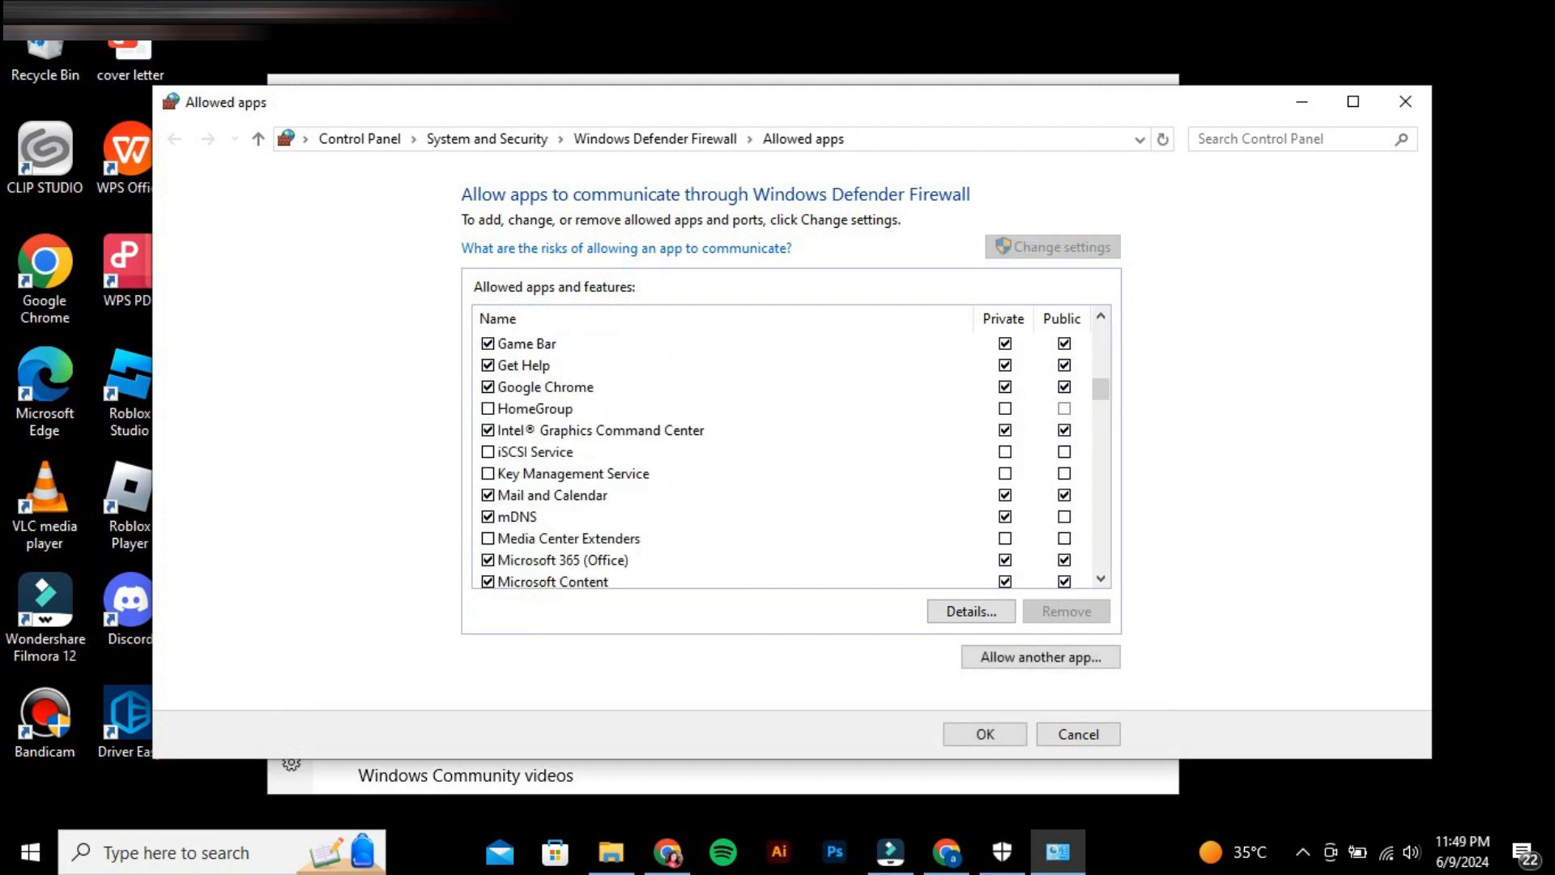
{"action": "left_click", "coordinate": [546, 387]}
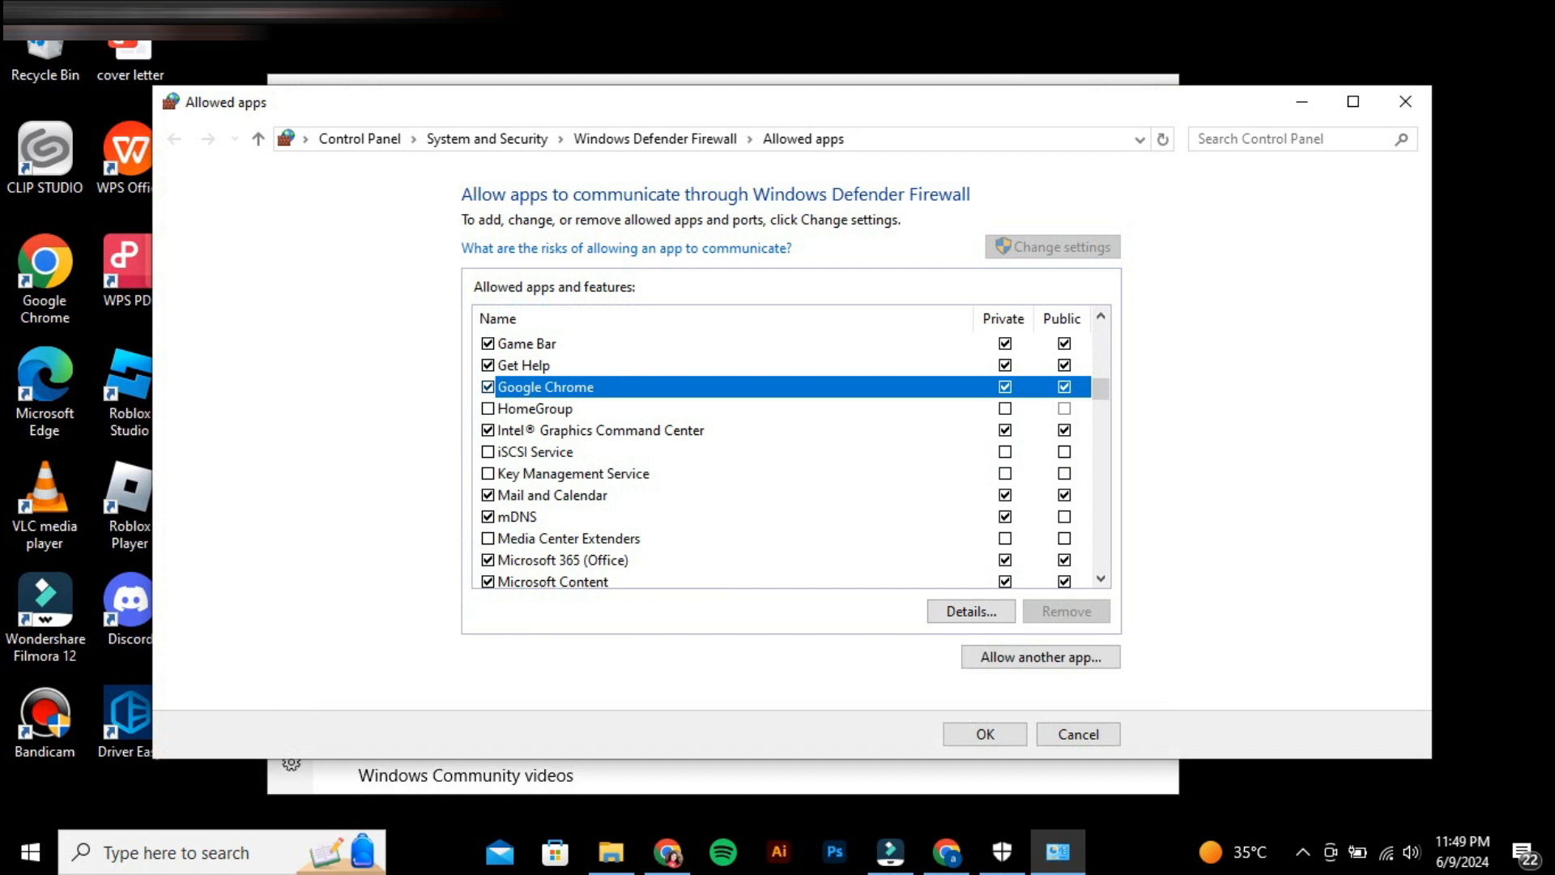
Review the remaining entries in the firewall's allowed apps list, return to Google Chrome and accept the list
{"action": "scroll", "coordinate": [781, 458], "scroll_direction": "down", "scroll_amount": 15}
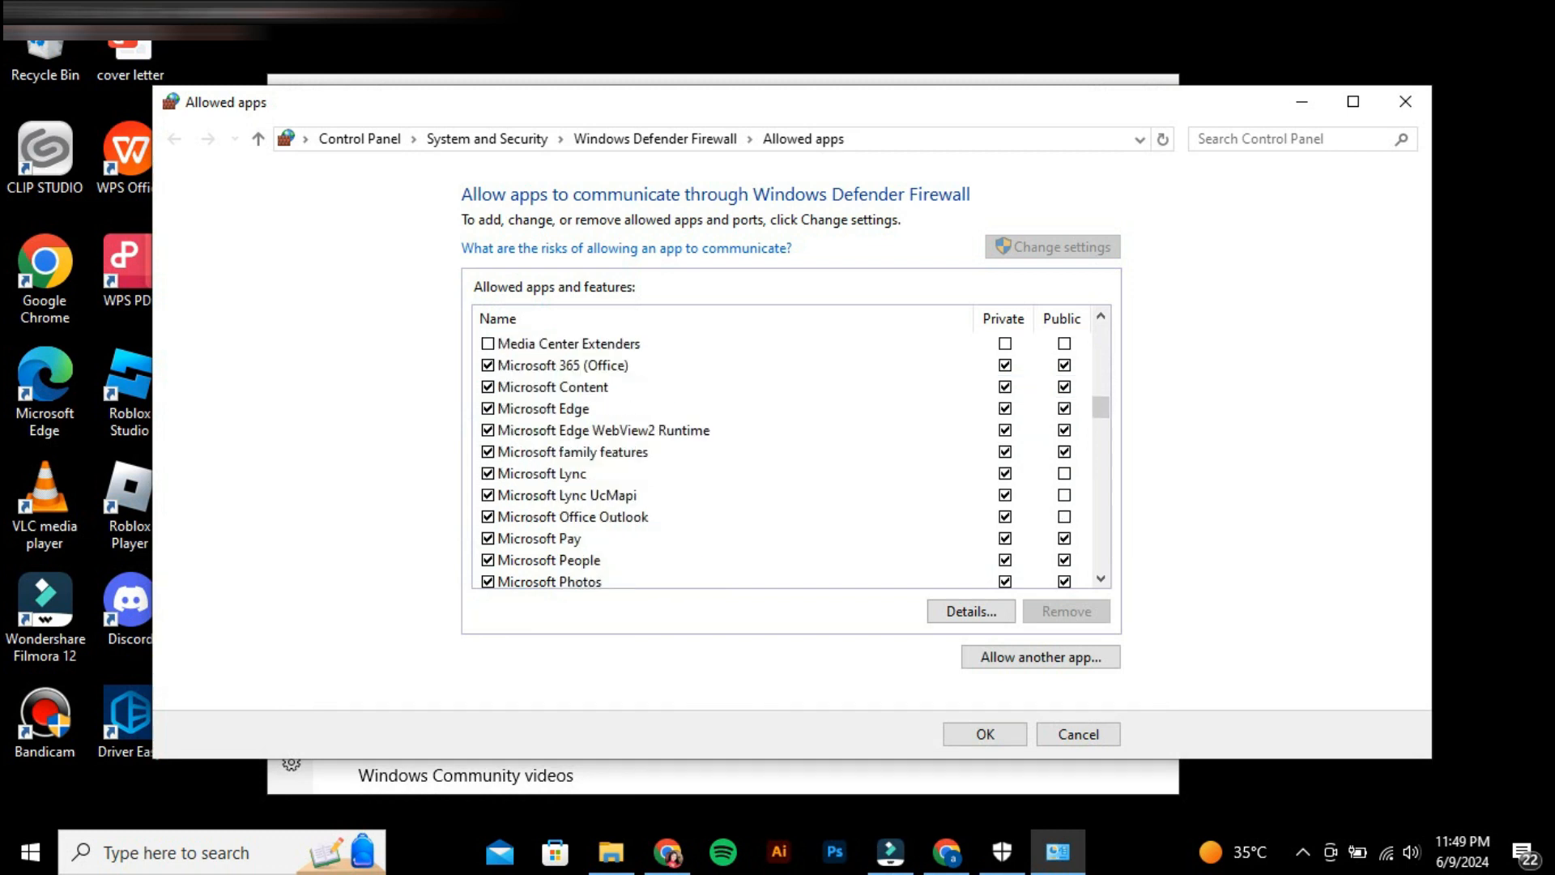
{"action": "scroll", "coordinate": [781, 458], "scroll_direction": "down", "scroll_amount": 1}
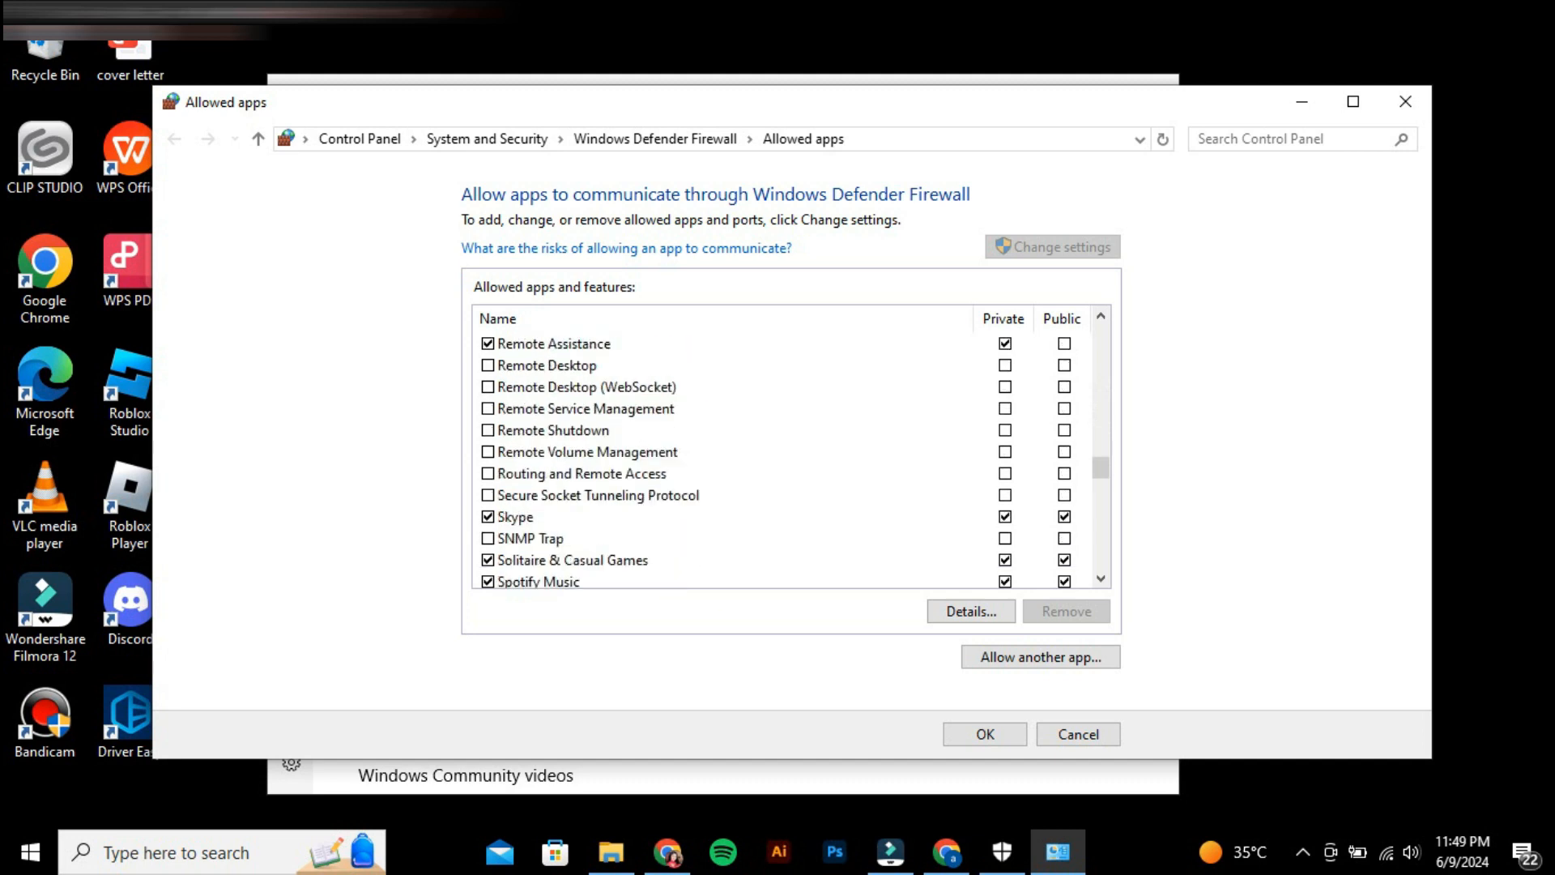
{"action": "scroll", "coordinate": [782, 458], "scroll_direction": "up", "scroll_amount": 3}
{"action": "scroll", "coordinate": [781, 457], "scroll_direction": "up", "scroll_amount": 1}
{"action": "scroll", "coordinate": [782, 458], "scroll_direction": "down", "scroll_amount": 3}
{"action": "scroll", "coordinate": [781, 458], "scroll_direction": "down", "scroll_amount": 2}
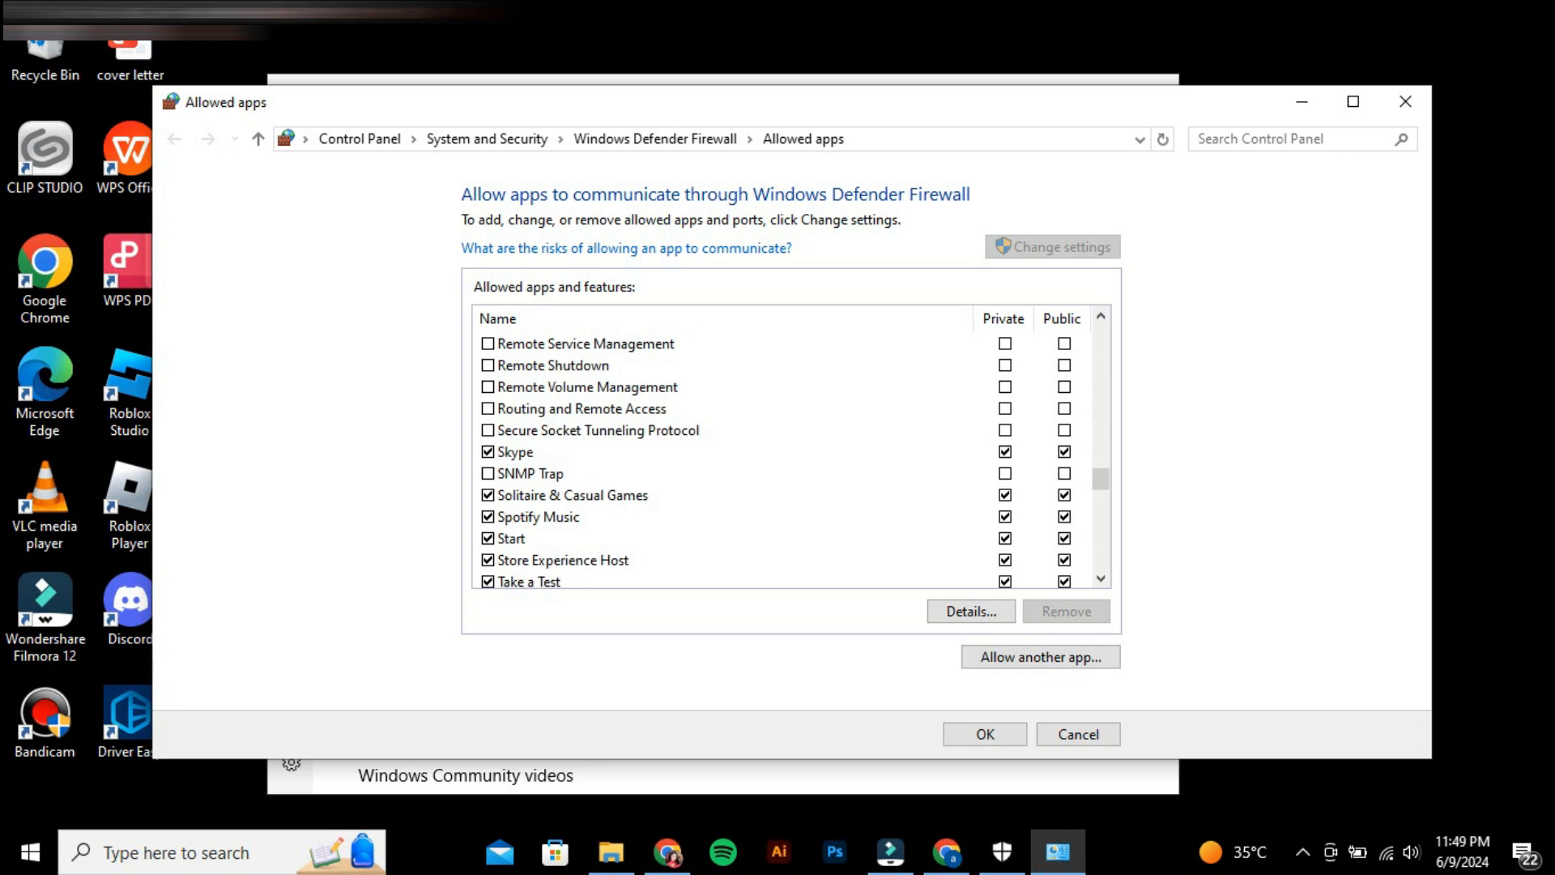
{"action": "scroll", "coordinate": [781, 458], "scroll_direction": "down", "scroll_amount": 5}
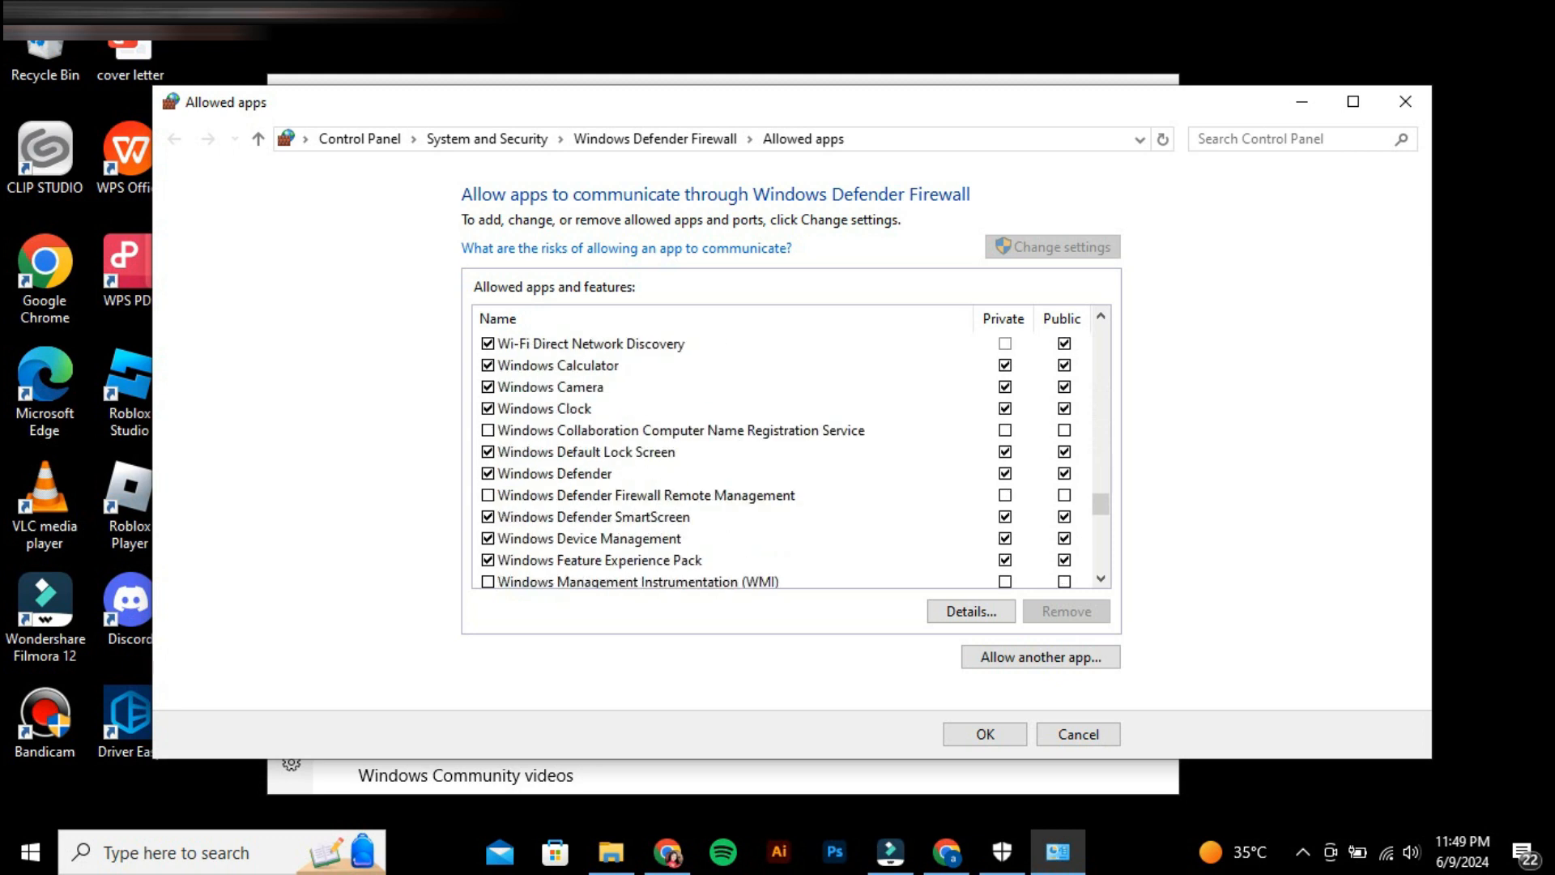
{"action": "scroll", "coordinate": [782, 458], "scroll_direction": "up", "scroll_amount": 20}
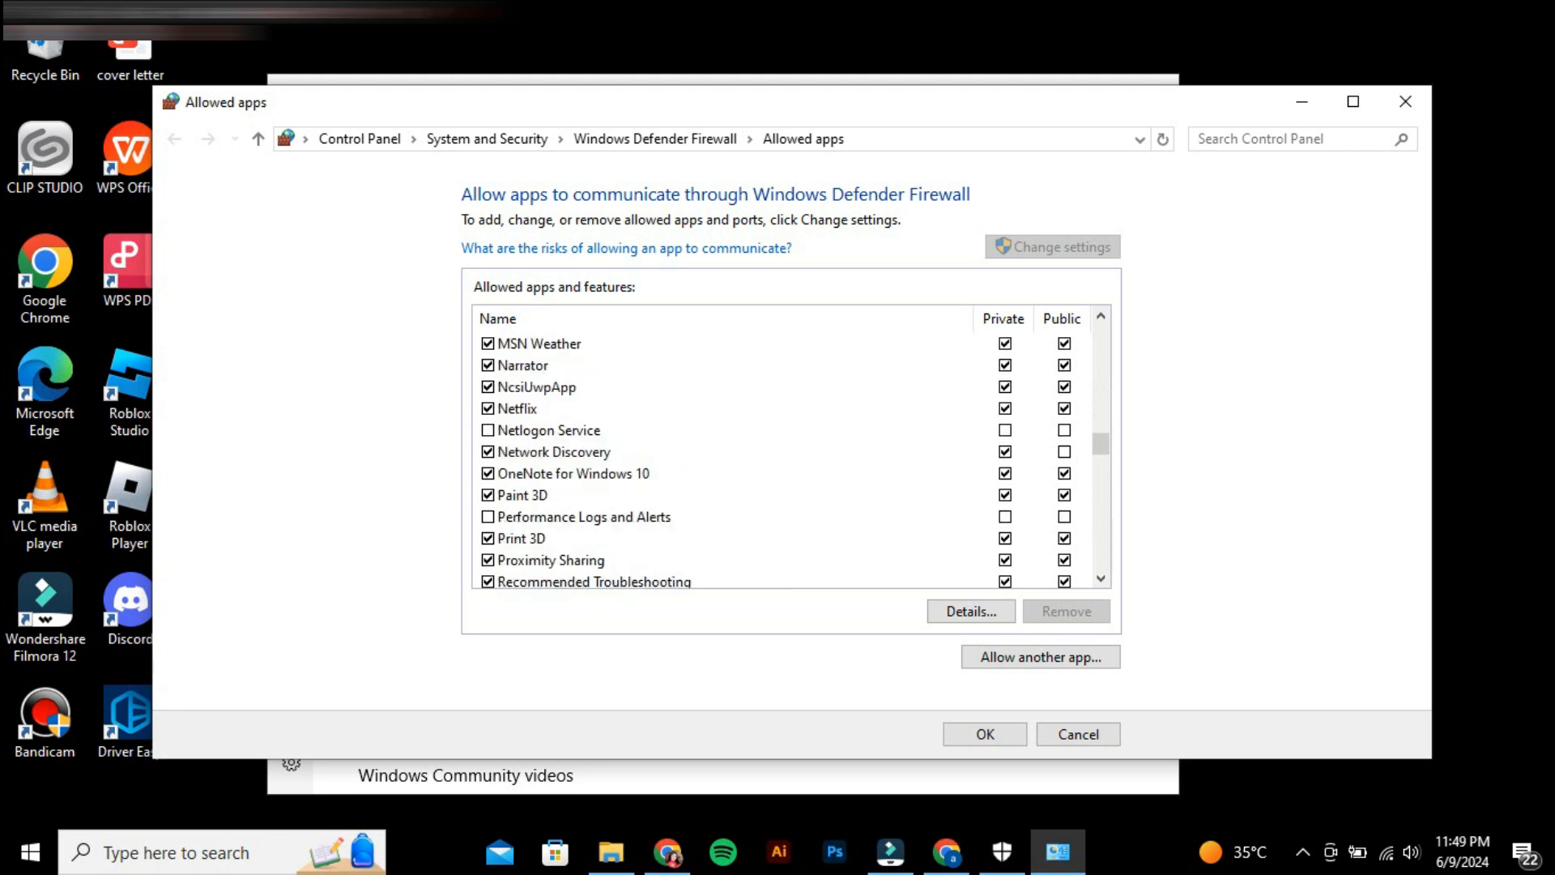
{"action": "scroll", "coordinate": [781, 457], "scroll_direction": "up", "scroll_amount": 3}
{"action": "scroll", "coordinate": [782, 458], "scroll_direction": "up", "scroll_amount": 6}
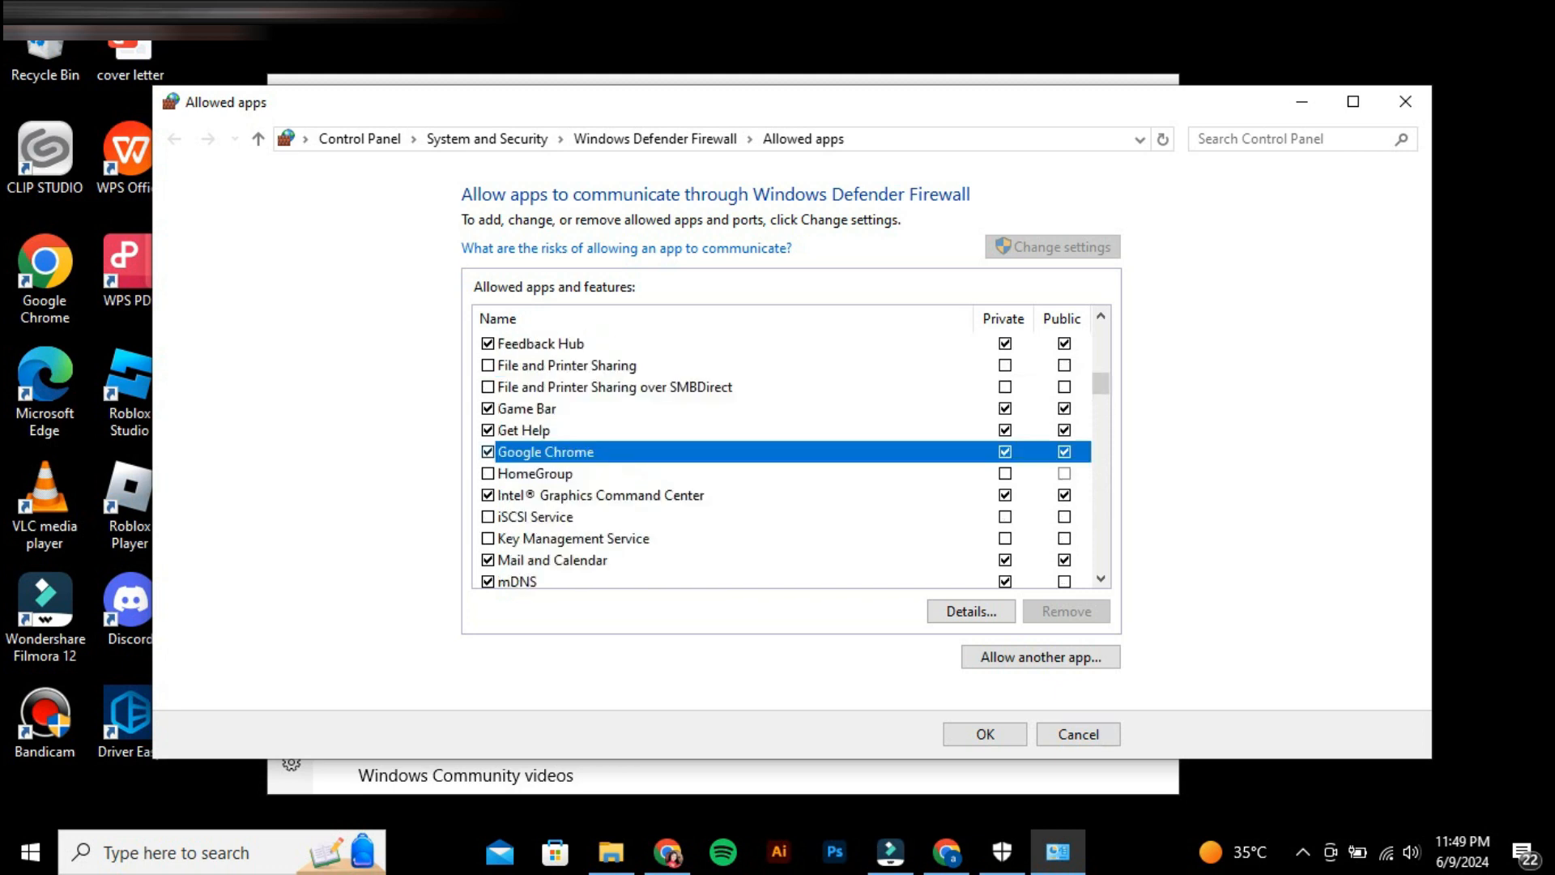
{"action": "key", "text": "Return"}
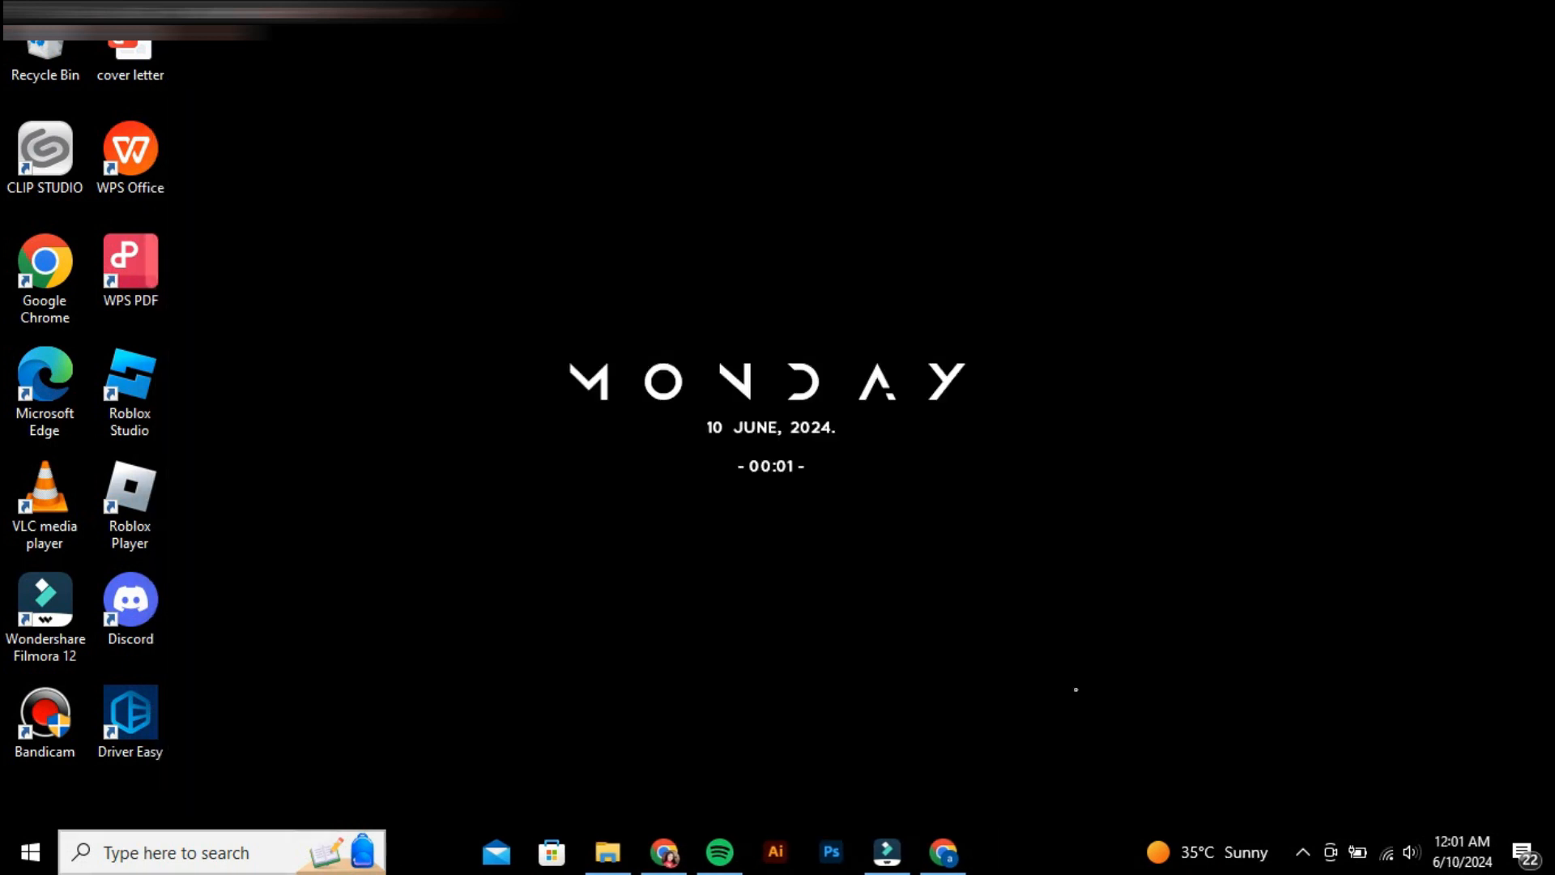
Open the Network and Sharing Center in Control Panel
{"action": "key", "text": "super+s"}
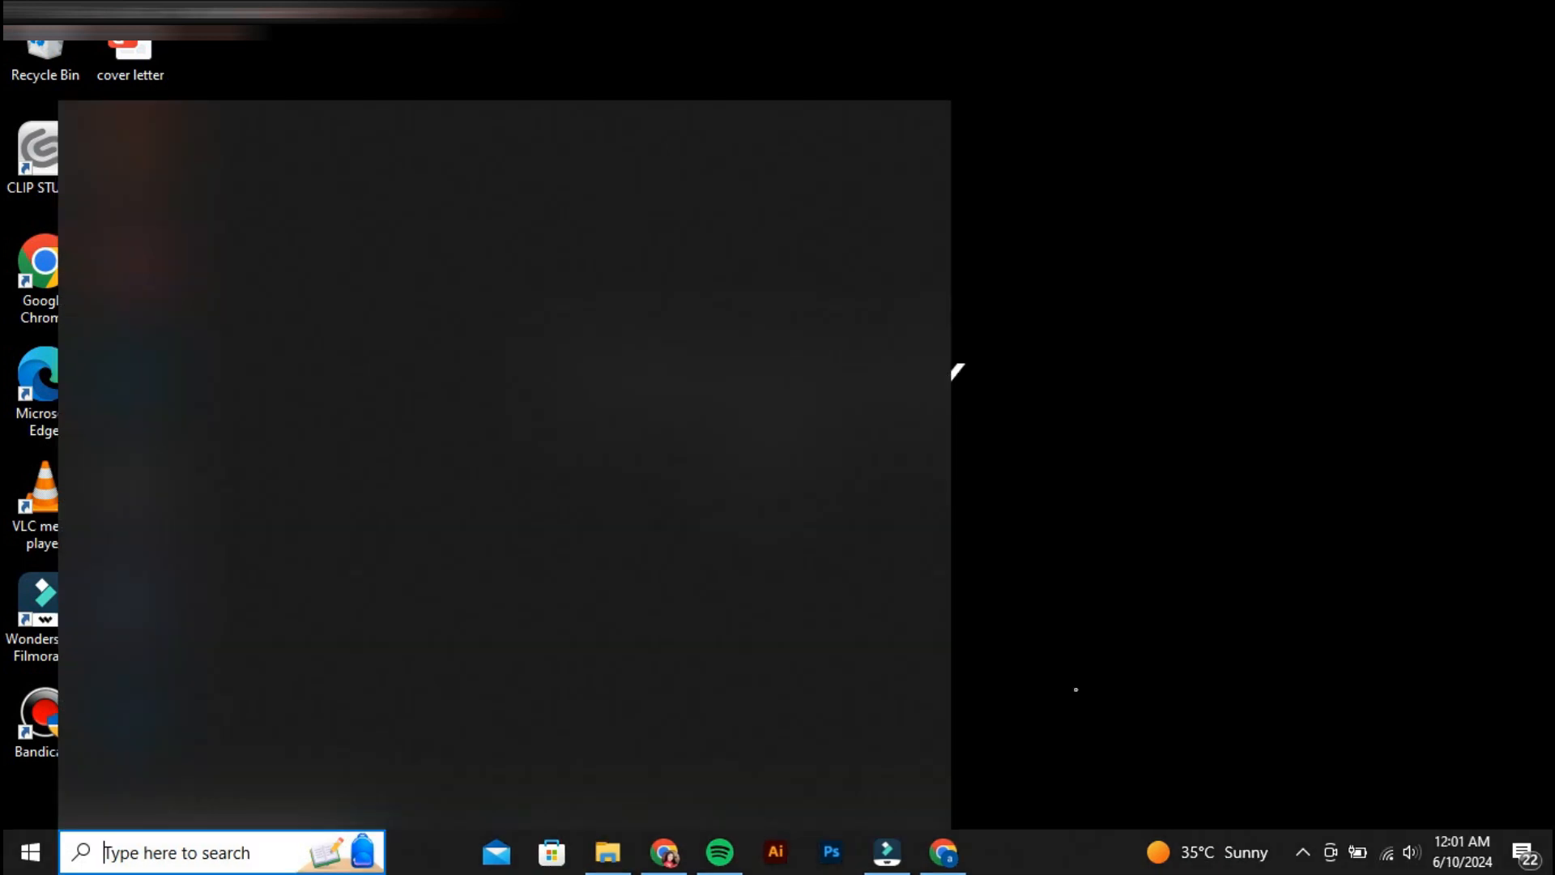
{"action": "type", "text": "contro"}
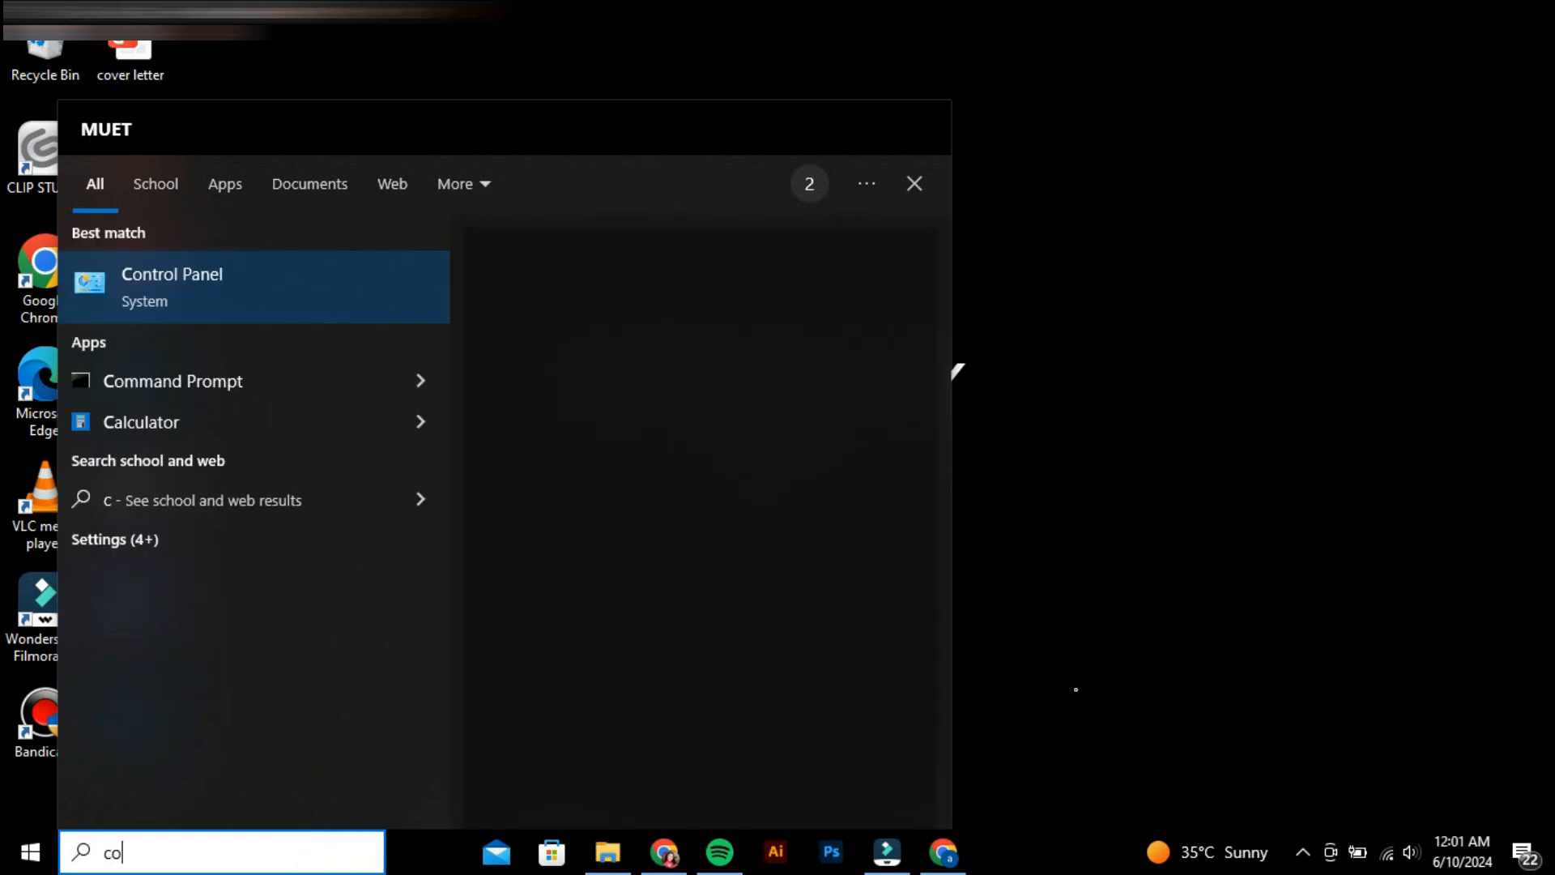
{"action": "key", "text": "Return"}
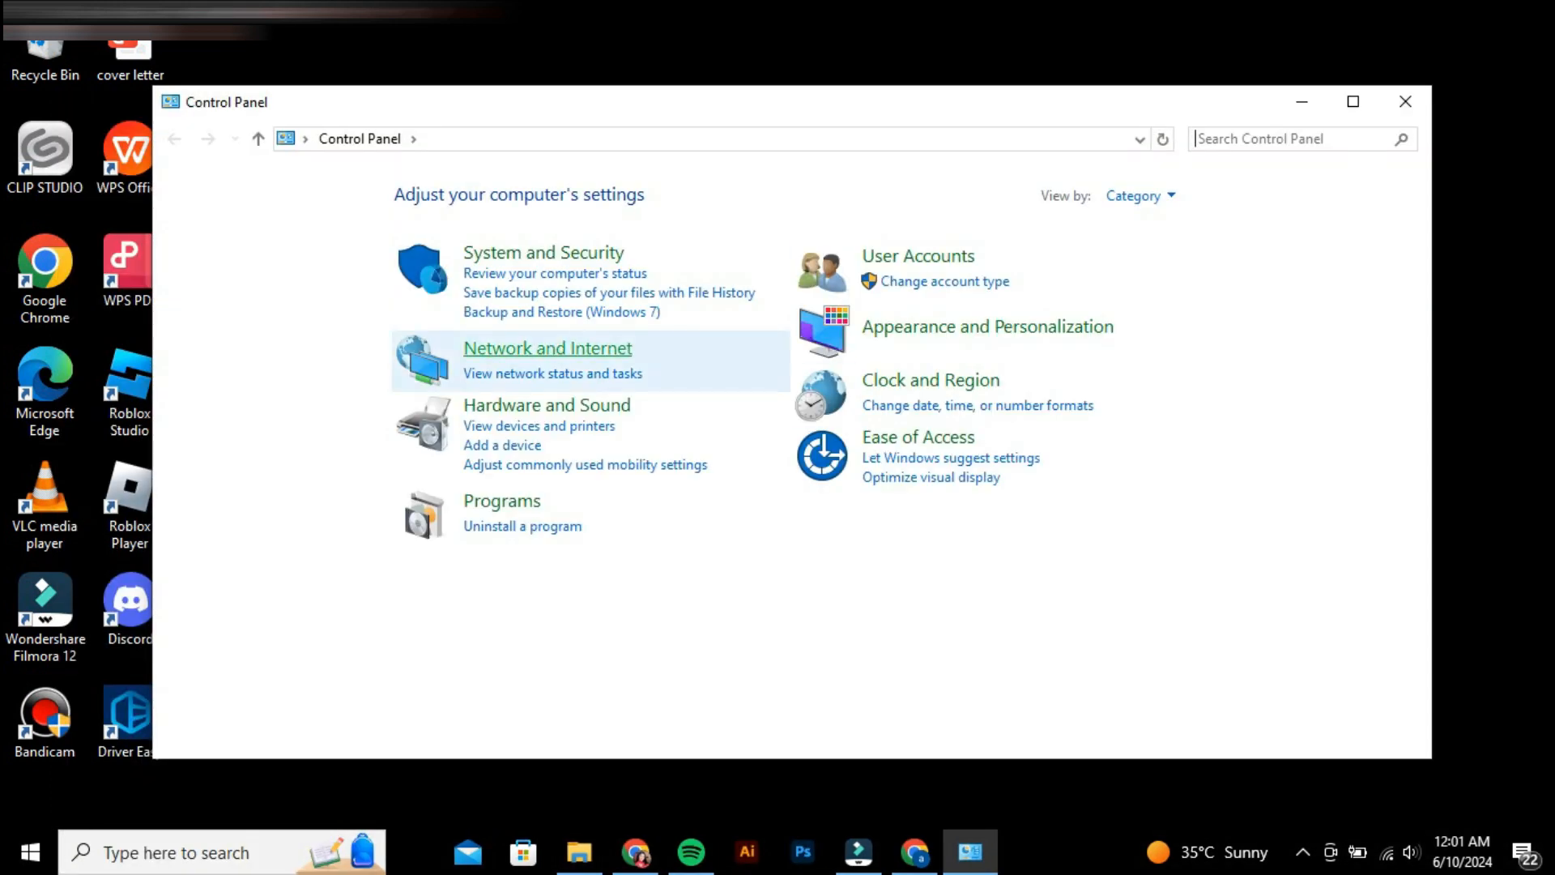
{"action": "left_click", "coordinate": [548, 349]}
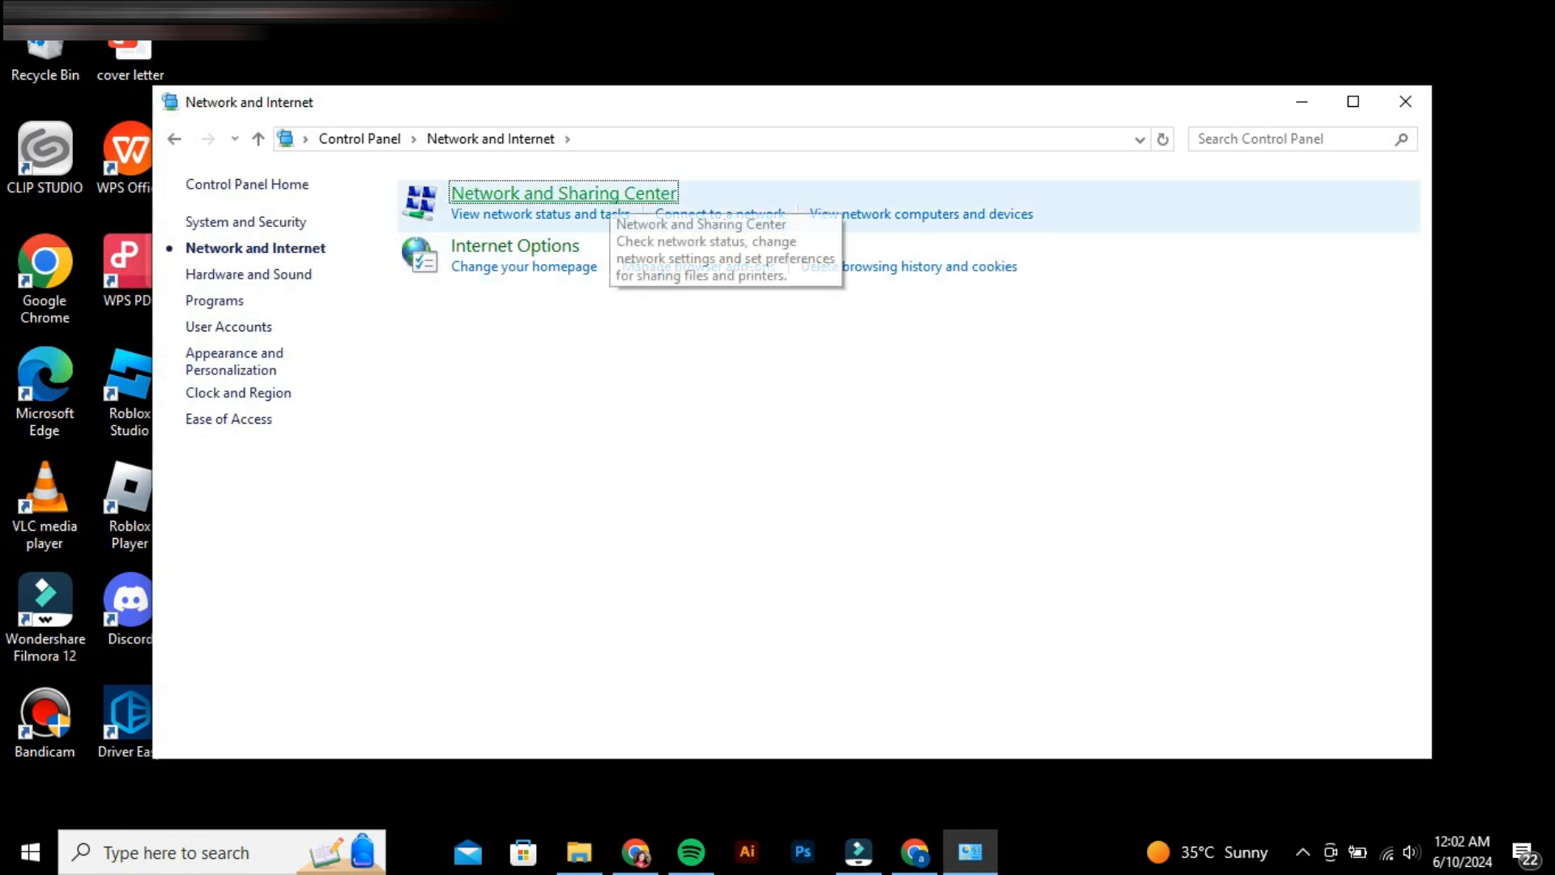
{"action": "left_click", "coordinate": [609, 194]}
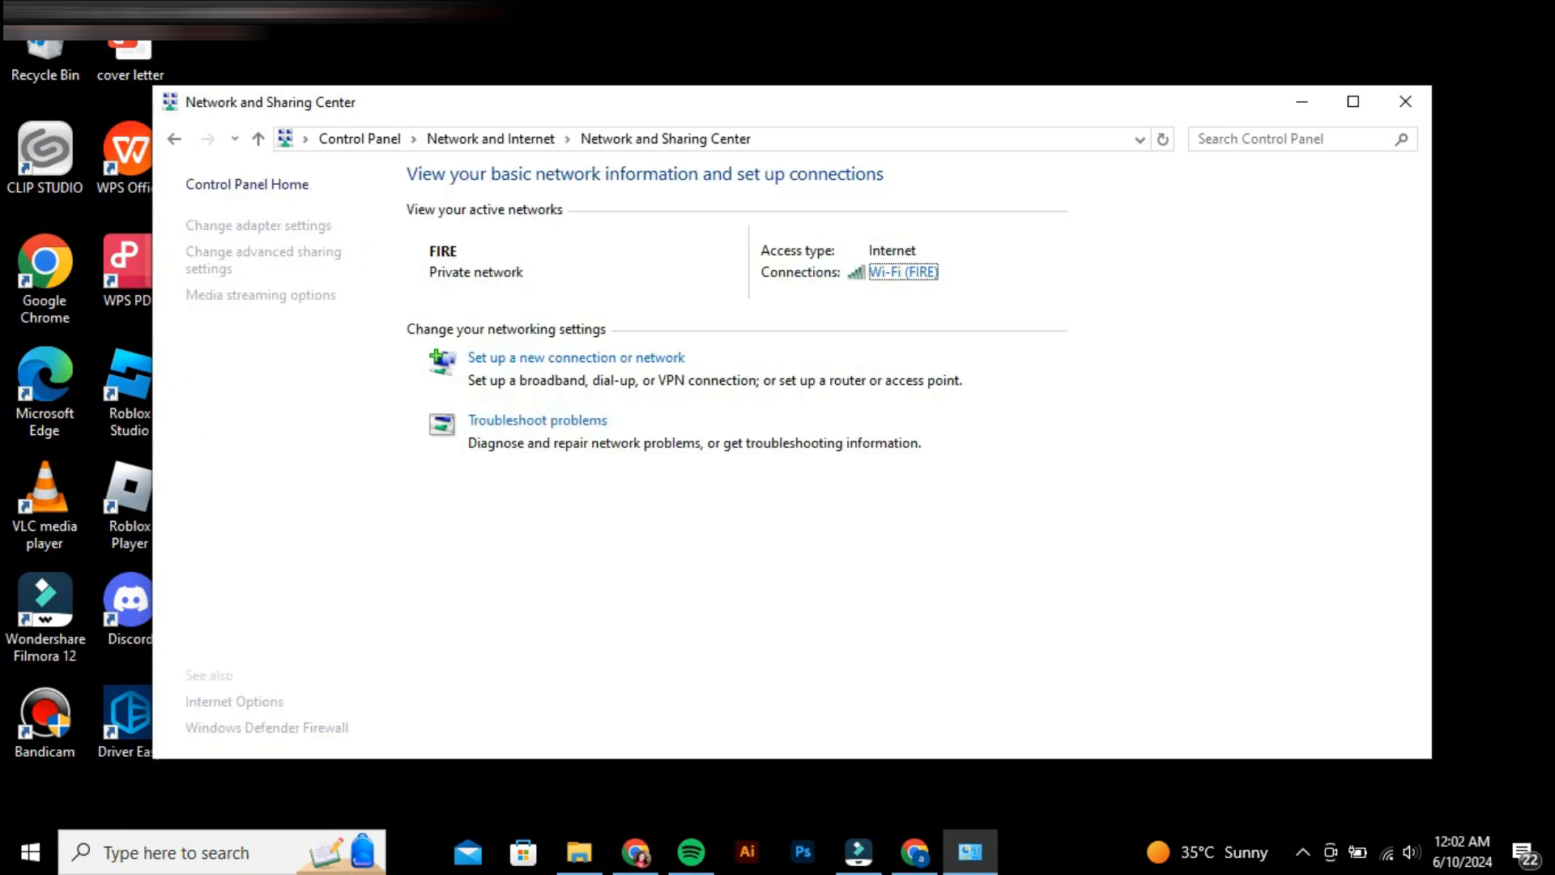
Open the Internet Protocol Version 4 (TCP/IPv4) properties of the Wi-Fi adapter
{"action": "left_click", "coordinate": [259, 225]}
{"action": "right_click", "coordinate": [603, 280]}
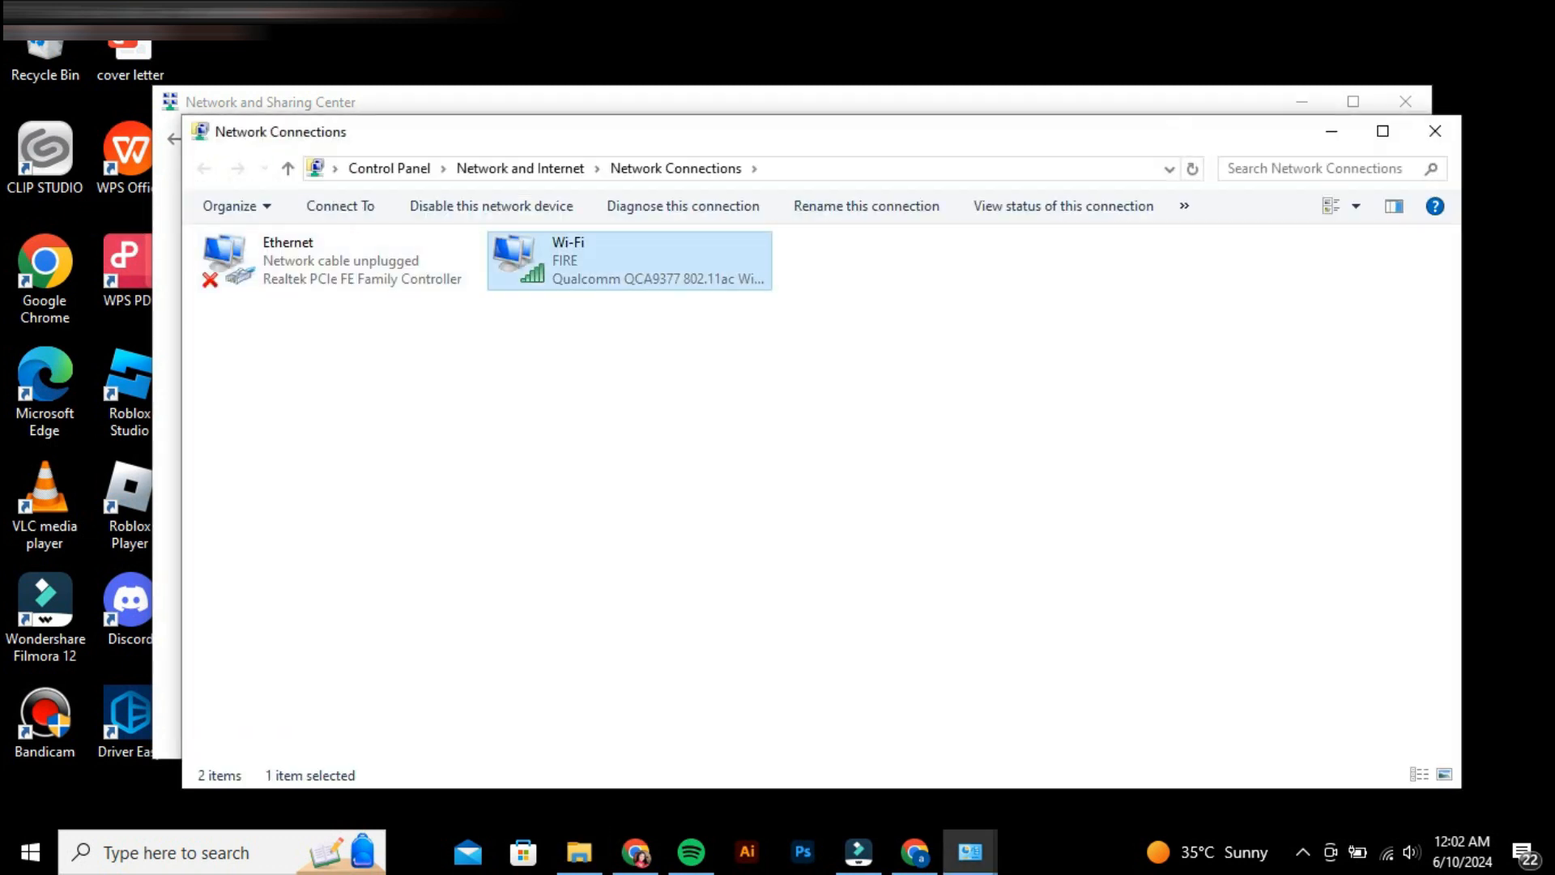
{"action": "left_click", "coordinate": [672, 522]}
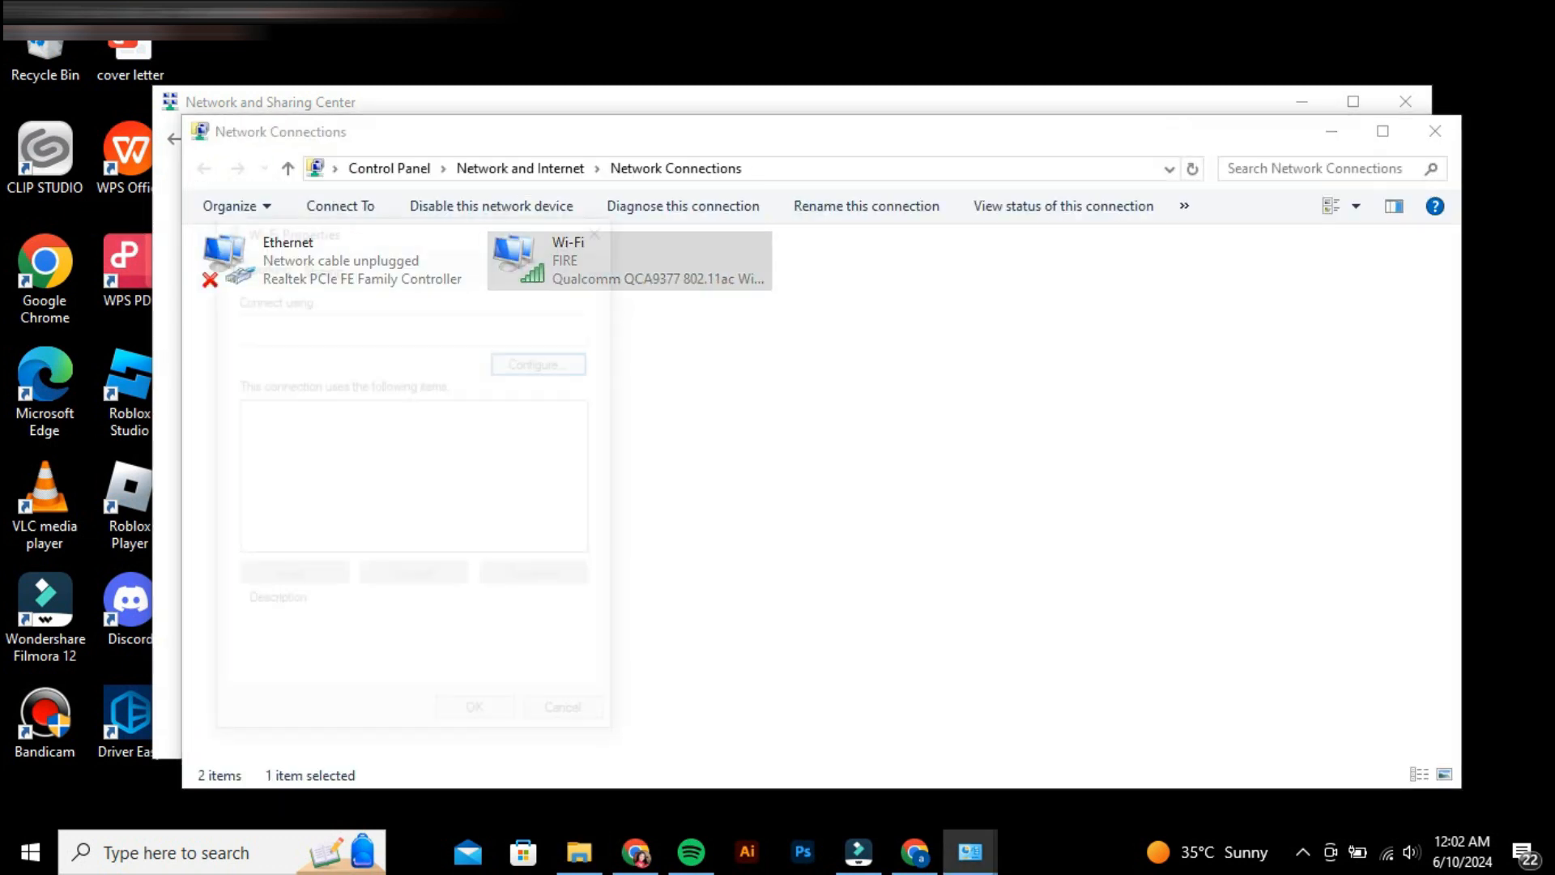
{"action": "left_click", "coordinate": [386, 468]}
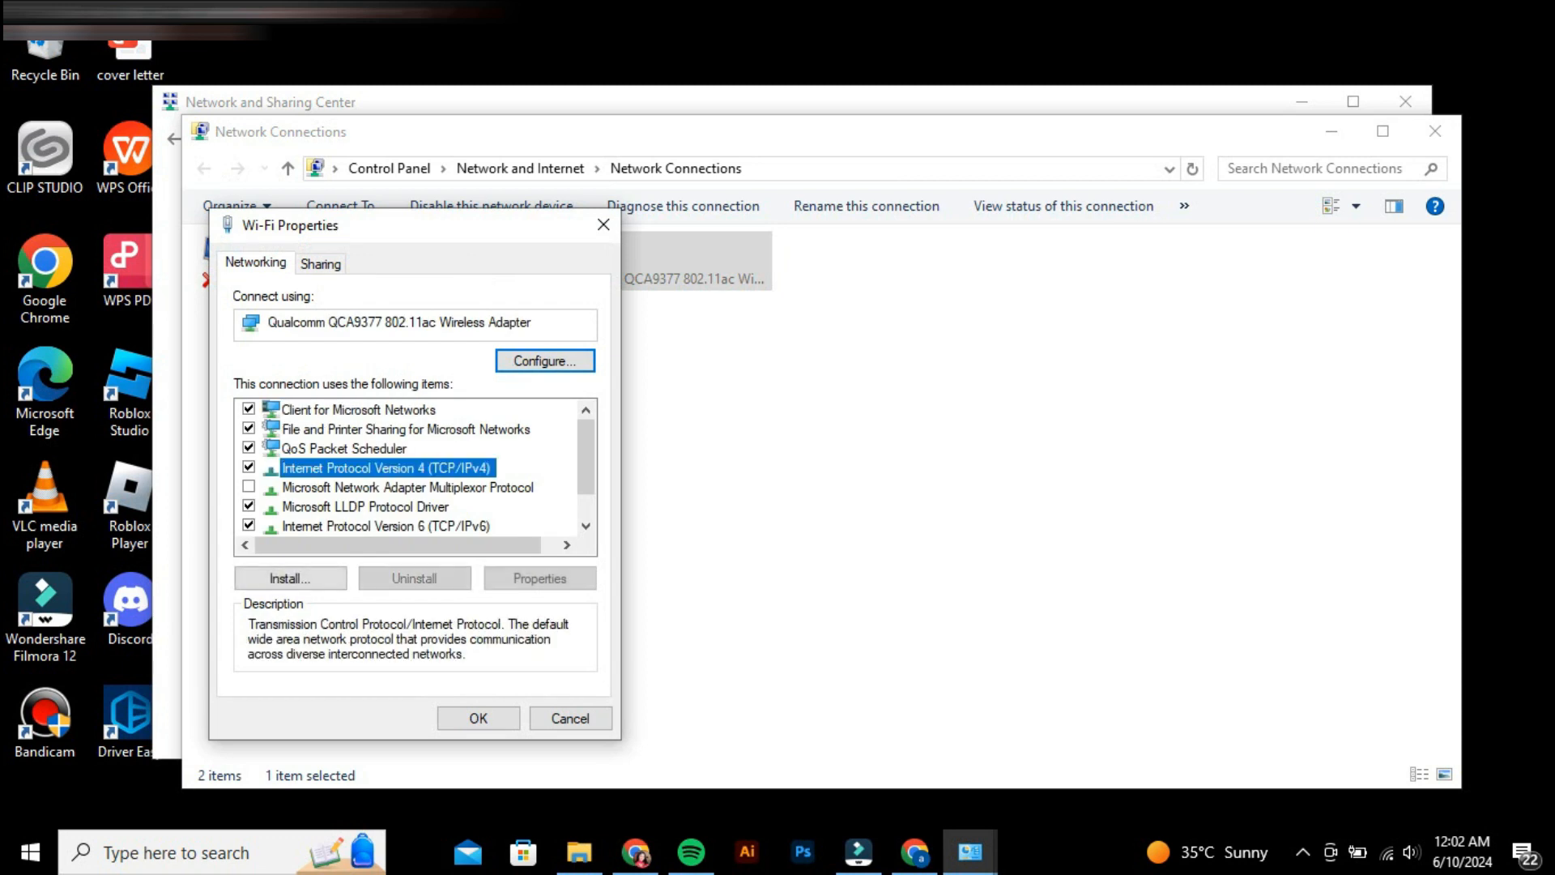
{"action": "left_click", "coordinate": [540, 577]}
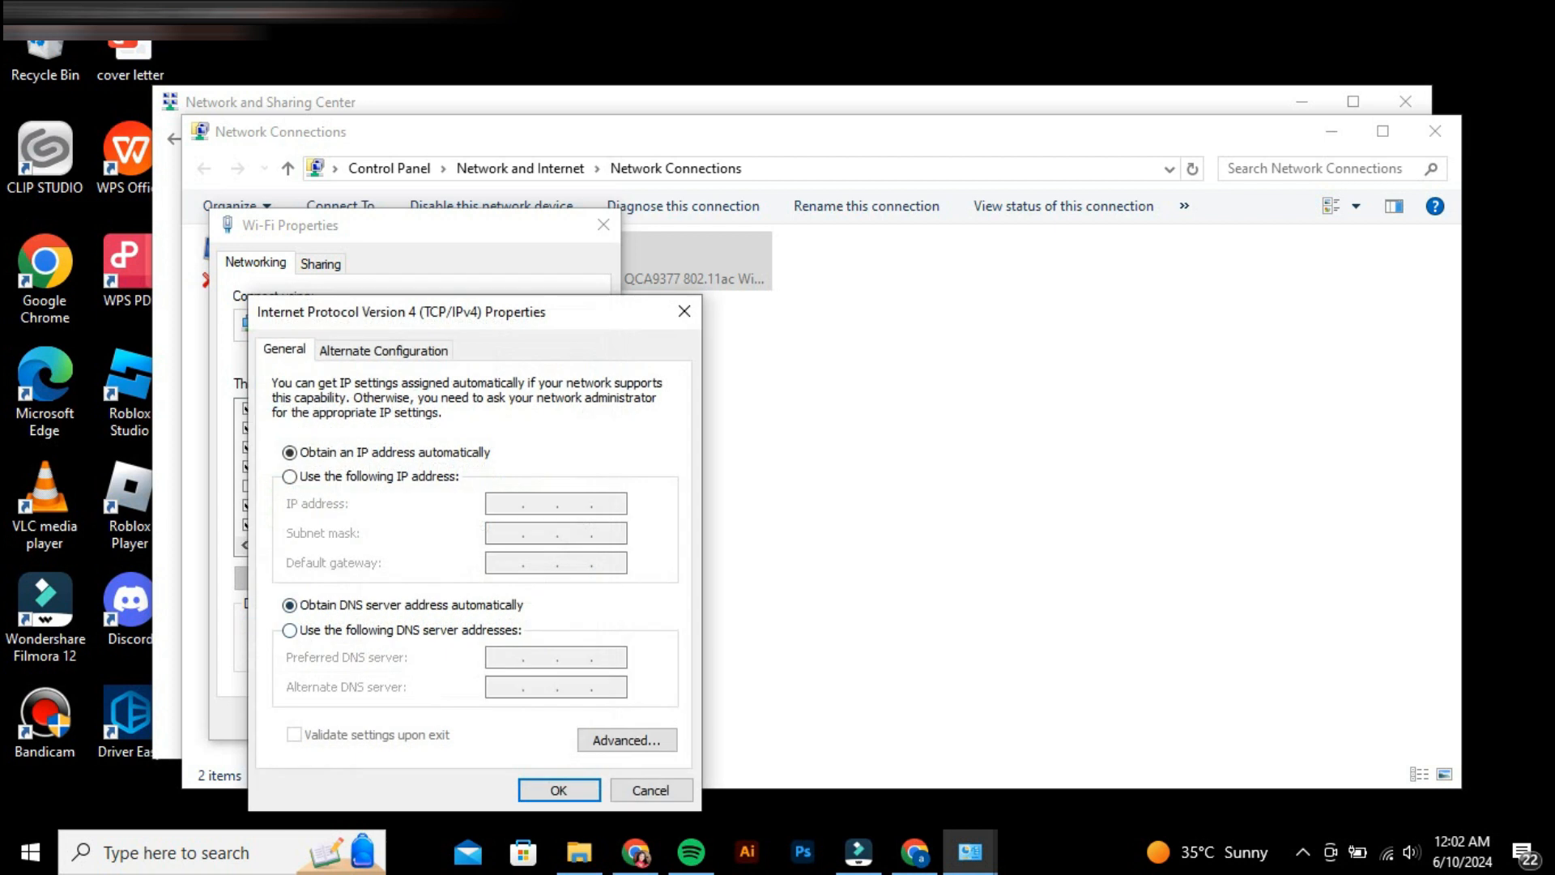
Use manual DNS server addresses, with 8.8.8.8 as the preferred and 8.8.4.4 as the alternate server
{"action": "left_click", "coordinate": [291, 629]}
{"action": "type", "text": "8.8.8.8"}
{"action": "key", "text": "Tab"}
{"action": "type", "text": "88"}
{"action": "key", "text": "BackSpace"}
{"action": "type", "text": ".8"}
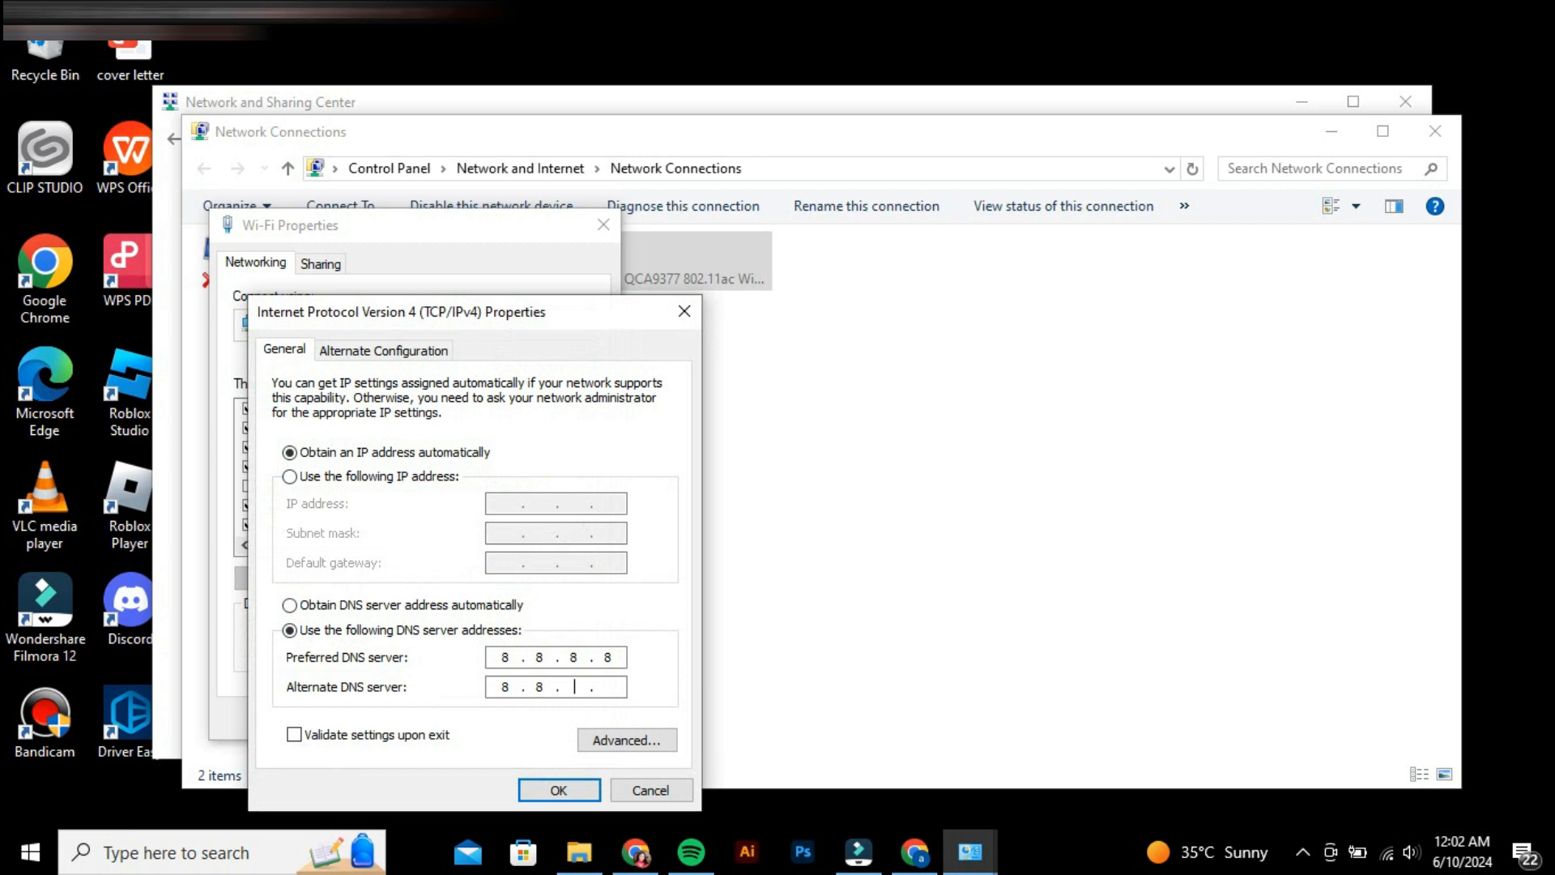
{"action": "type", "text": ".4.4"}
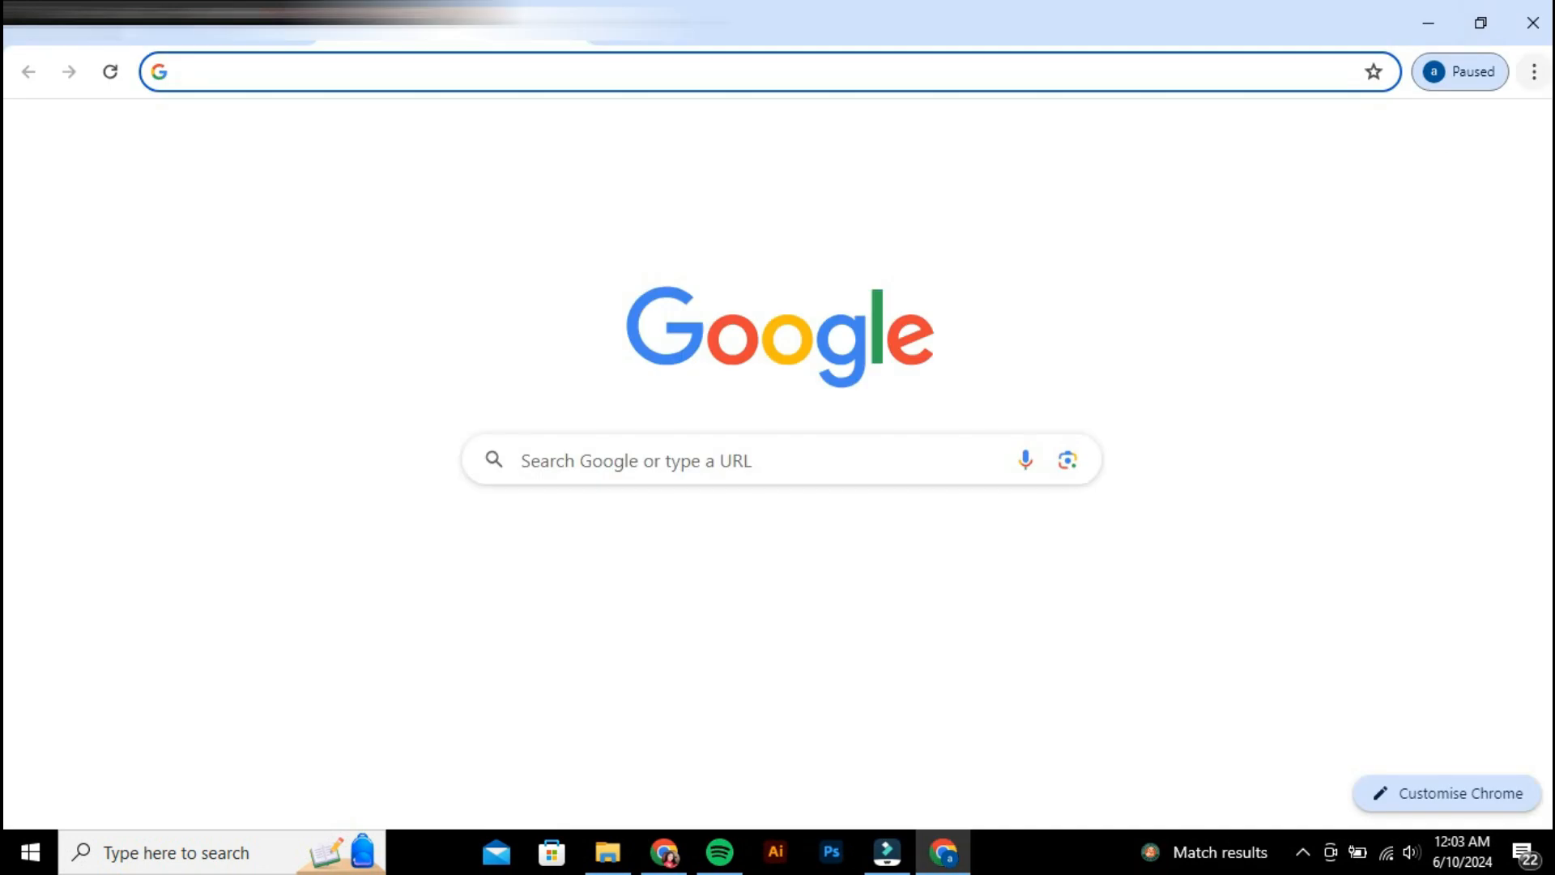
Open the Clear browsing data dialog in Chrome
{"action": "key", "text": "alt+f"}
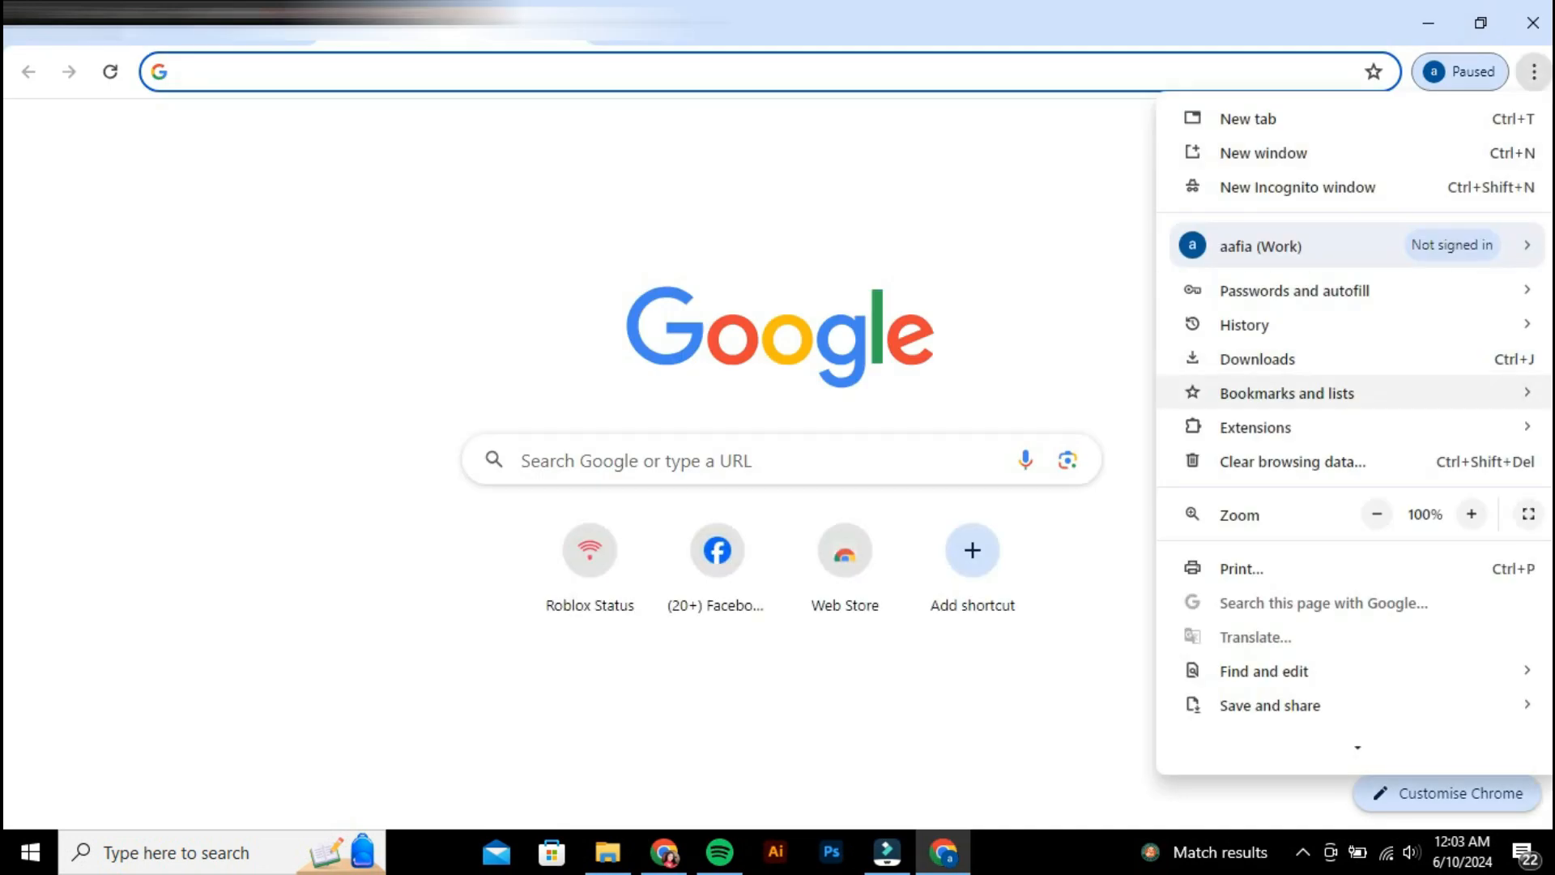
{"action": "left_click", "coordinate": [1292, 462]}
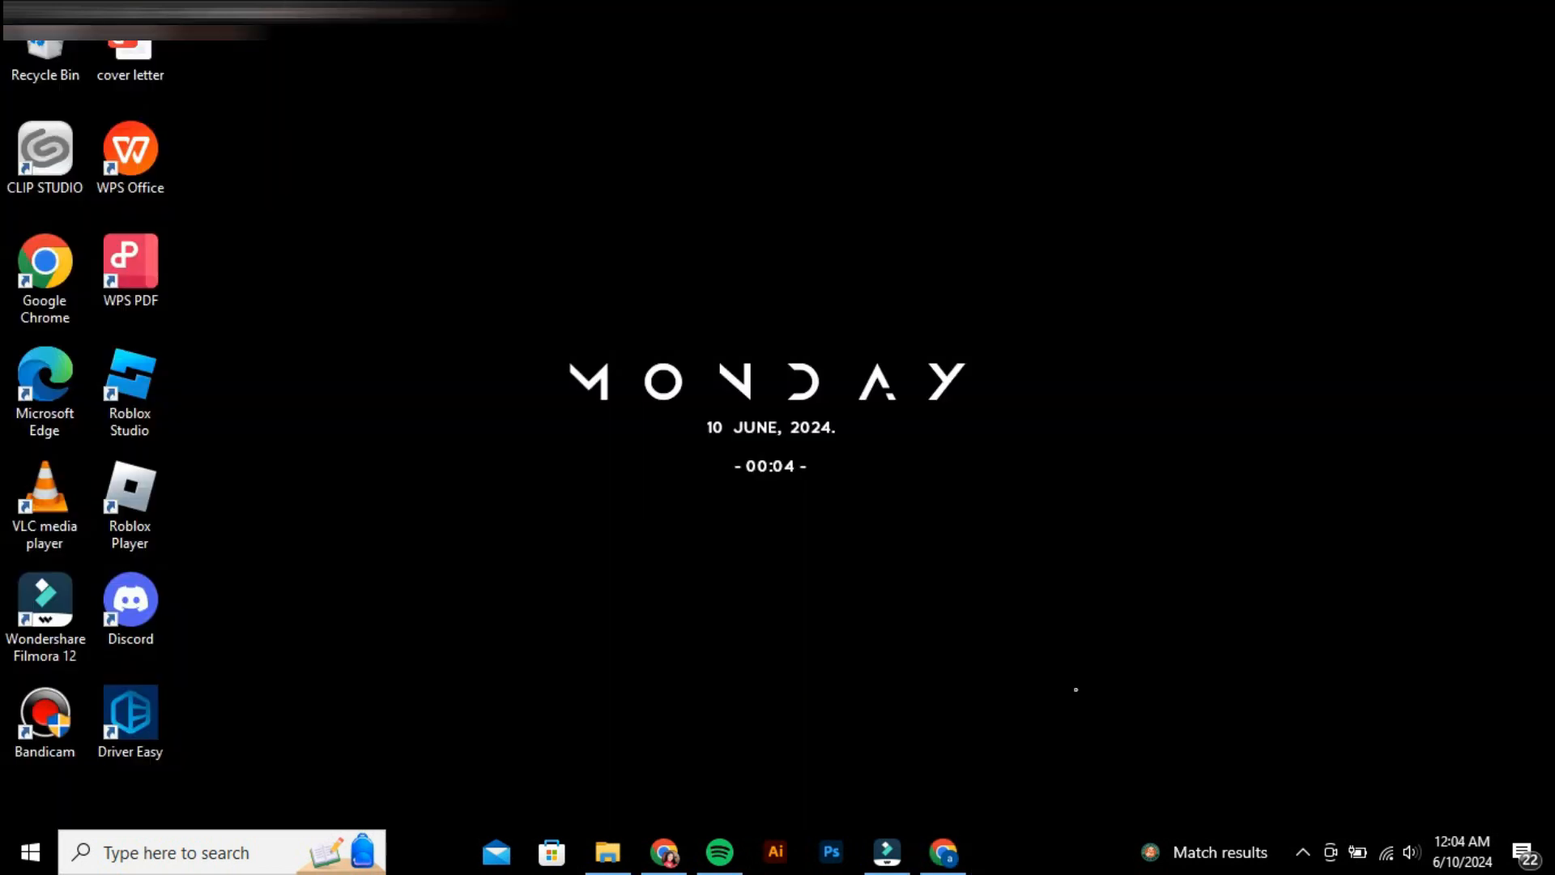
Find Roblox Player in the Windows Apps & features settings and uninstall it
{"action": "key", "text": "super"}
{"action": "type", "text": "apps"}
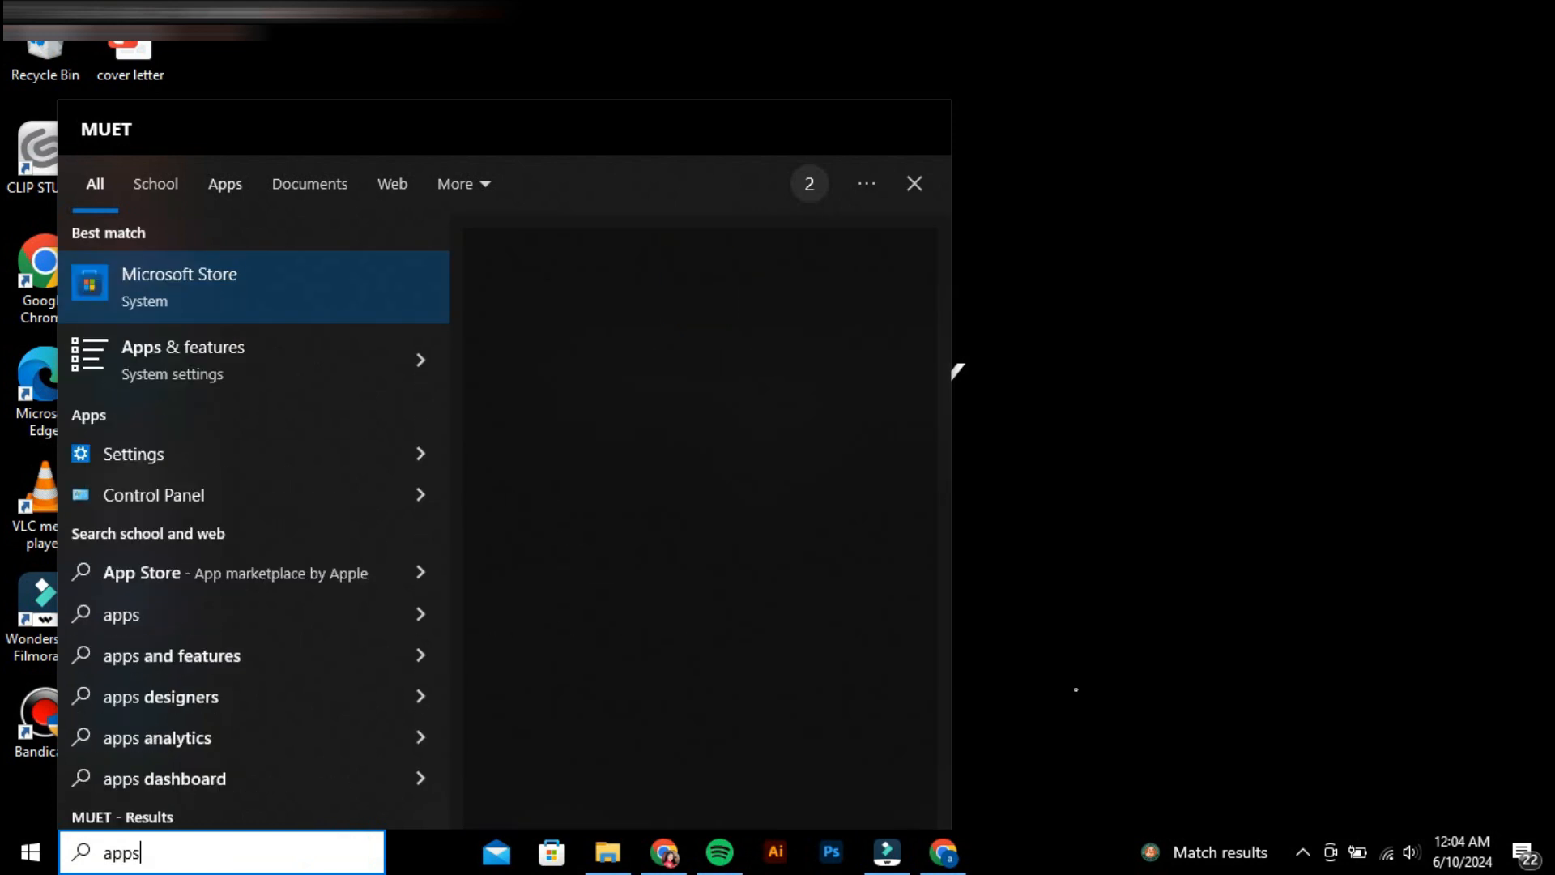
{"action": "left_click", "coordinate": [225, 360]}
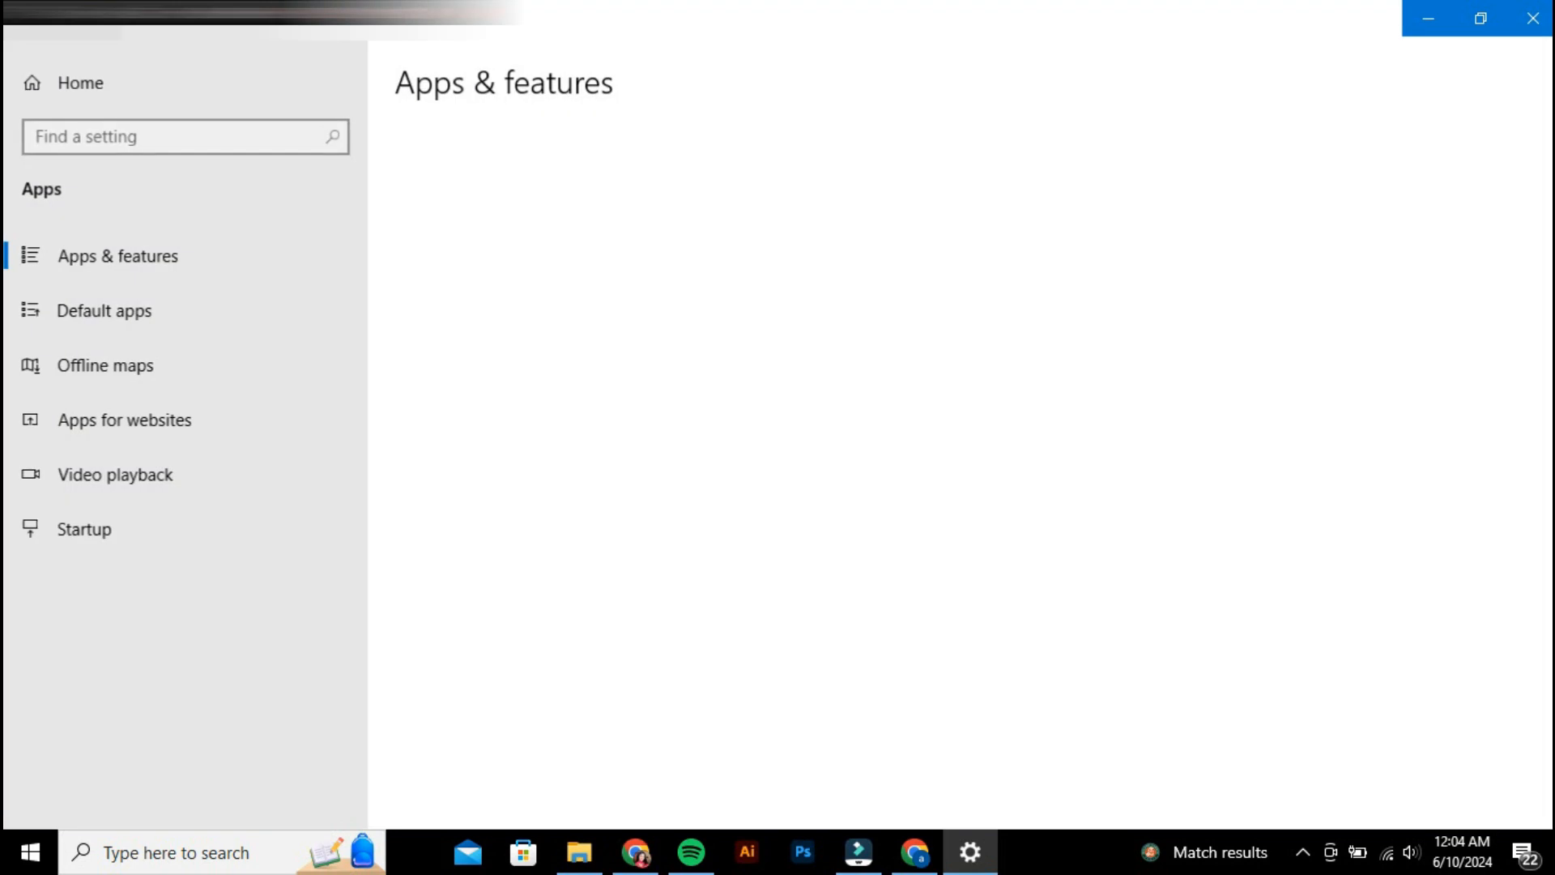
{"action": "type", "text": "roblo"}
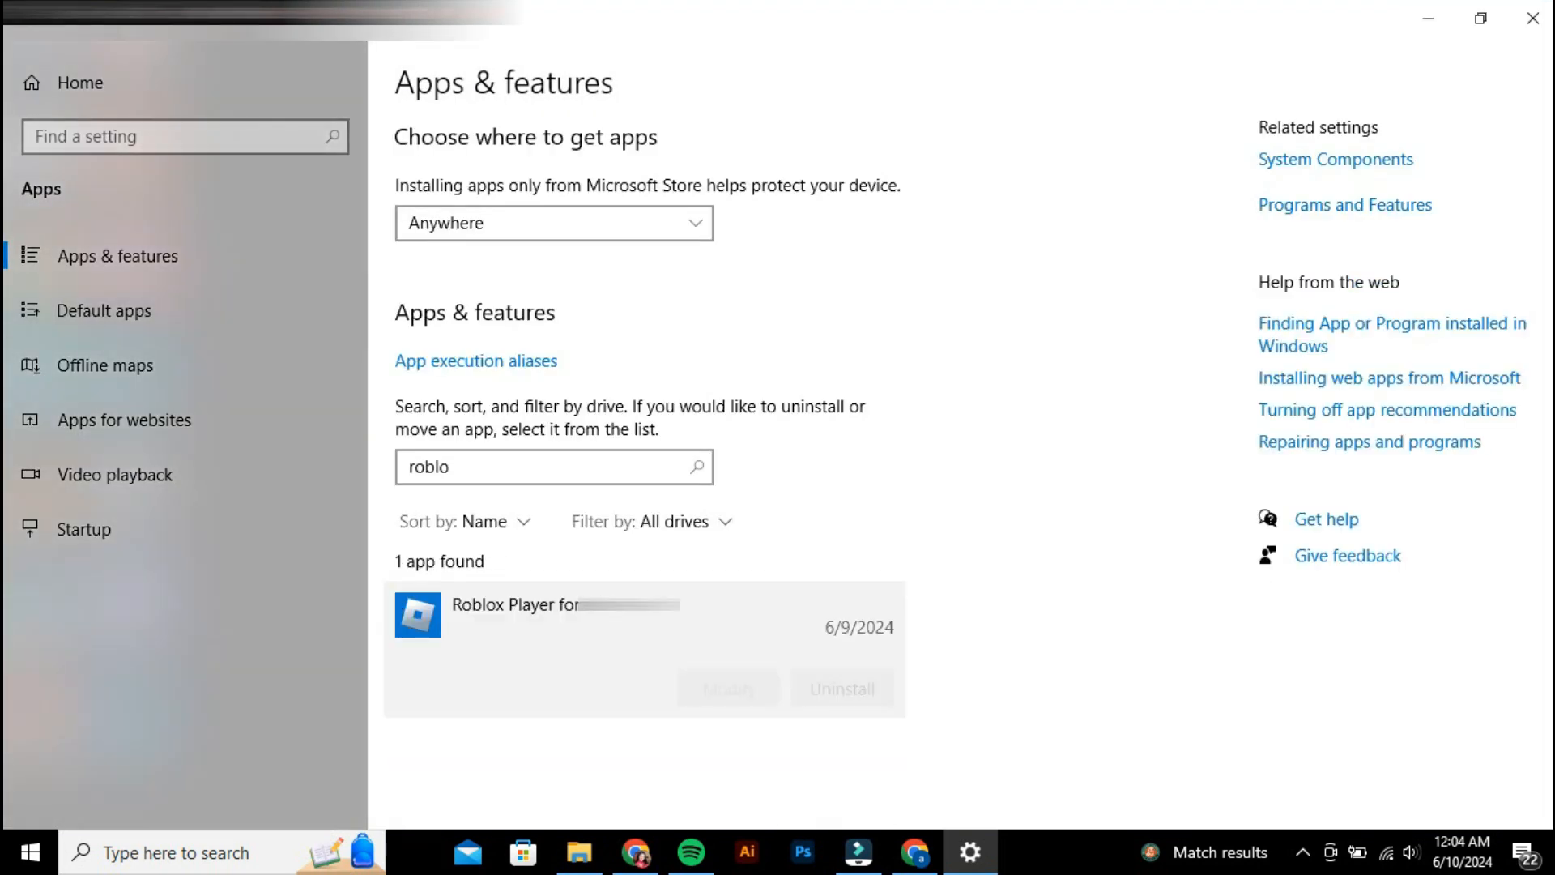
{"action": "left_click", "coordinate": [843, 689]}
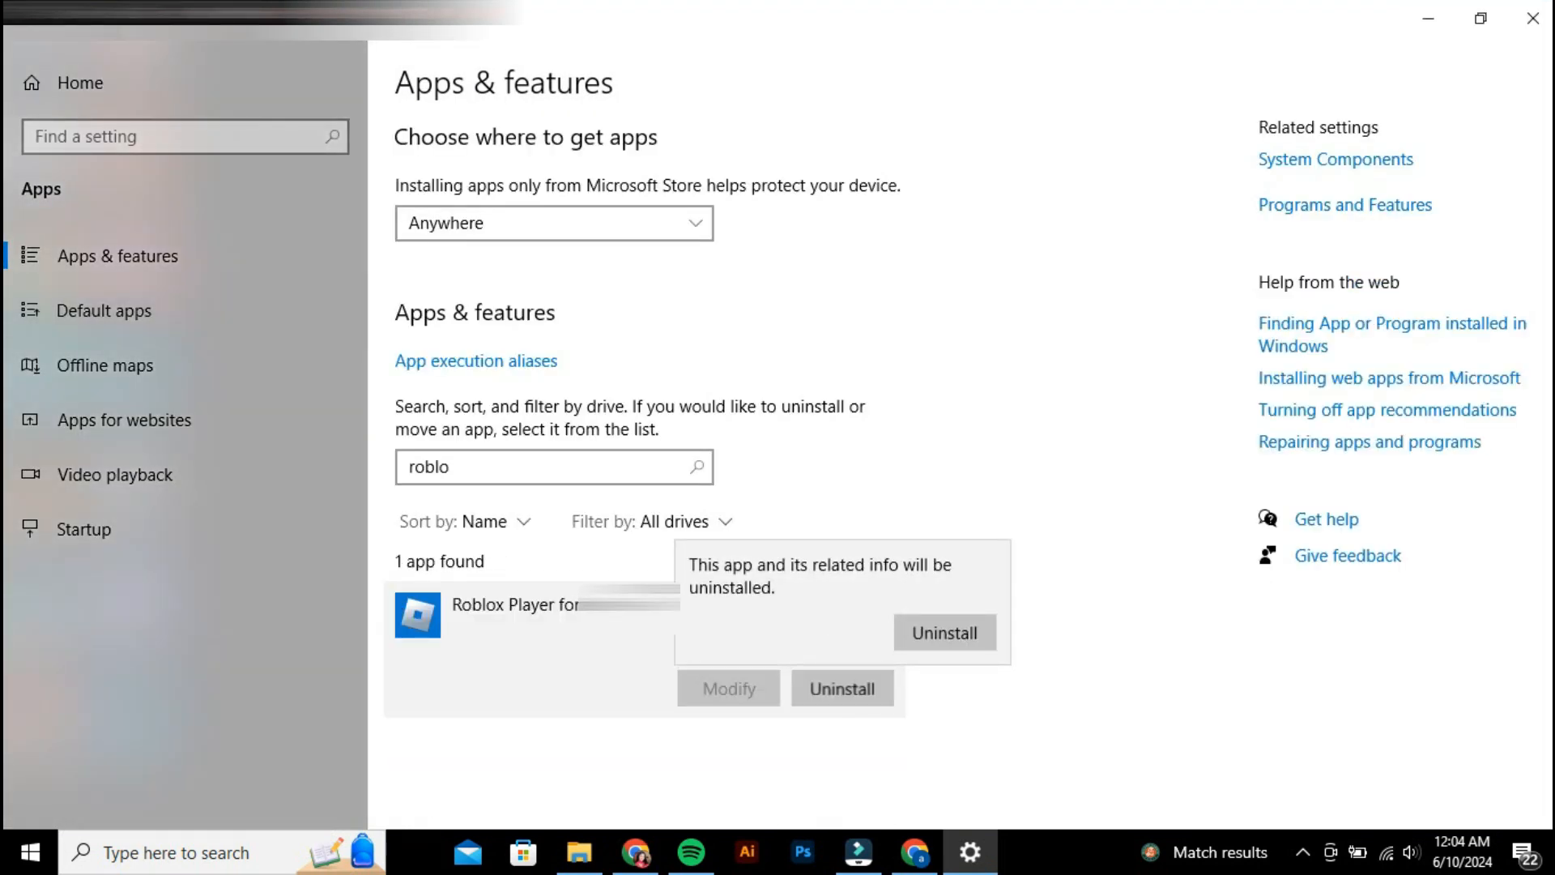
{"action": "left_click", "coordinate": [944, 633]}
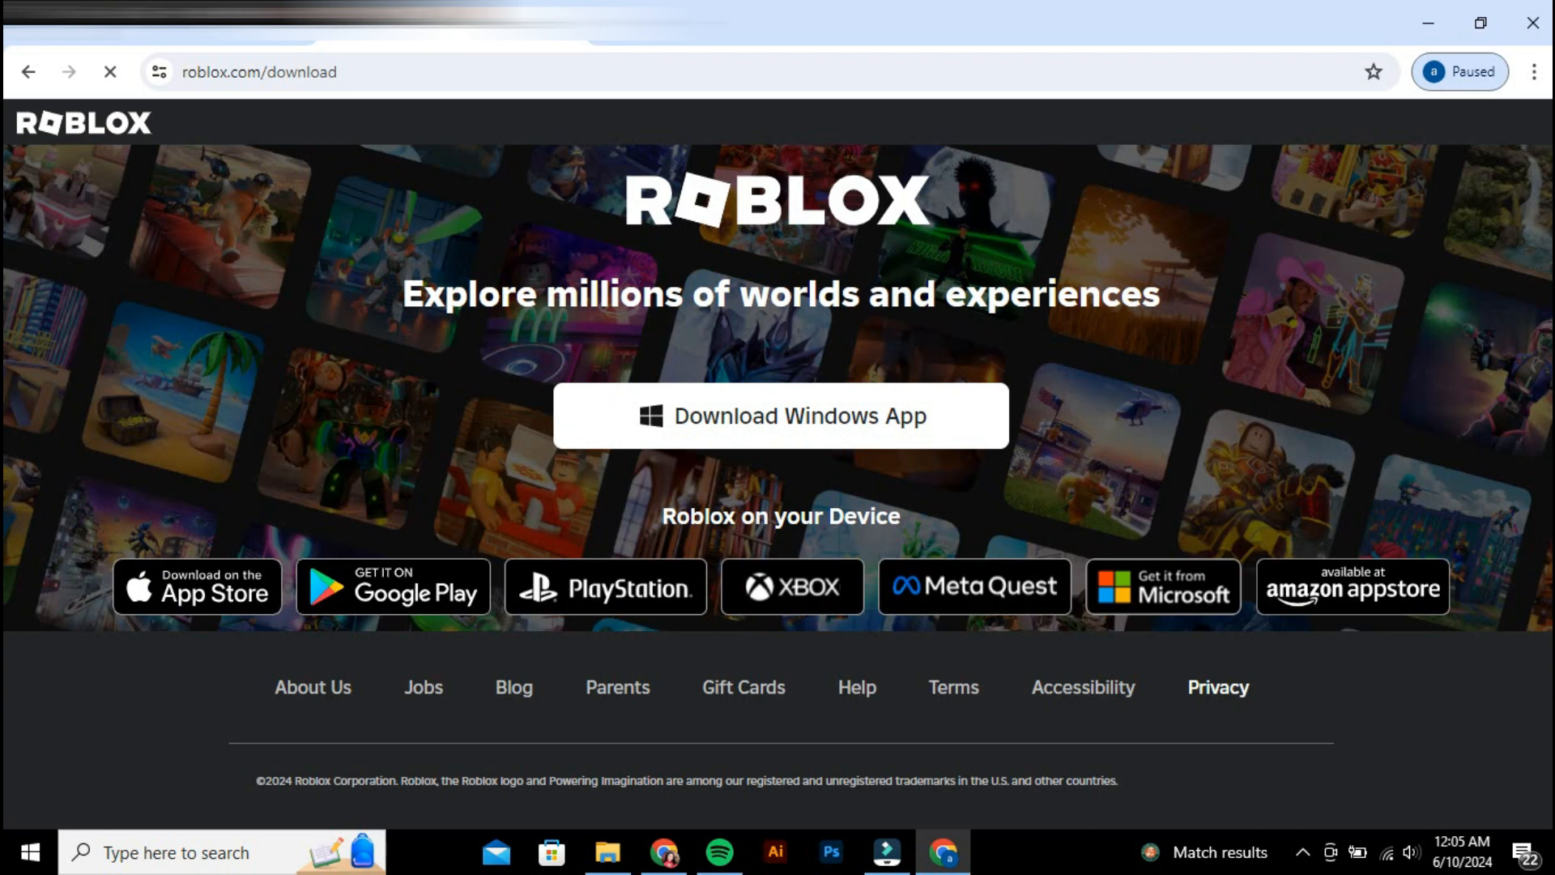
Download the Roblox Windows app from roblox.com/download and launch the downloaded RobloxPlayerInstaller file
{"action": "left_click", "coordinate": [781, 415]}
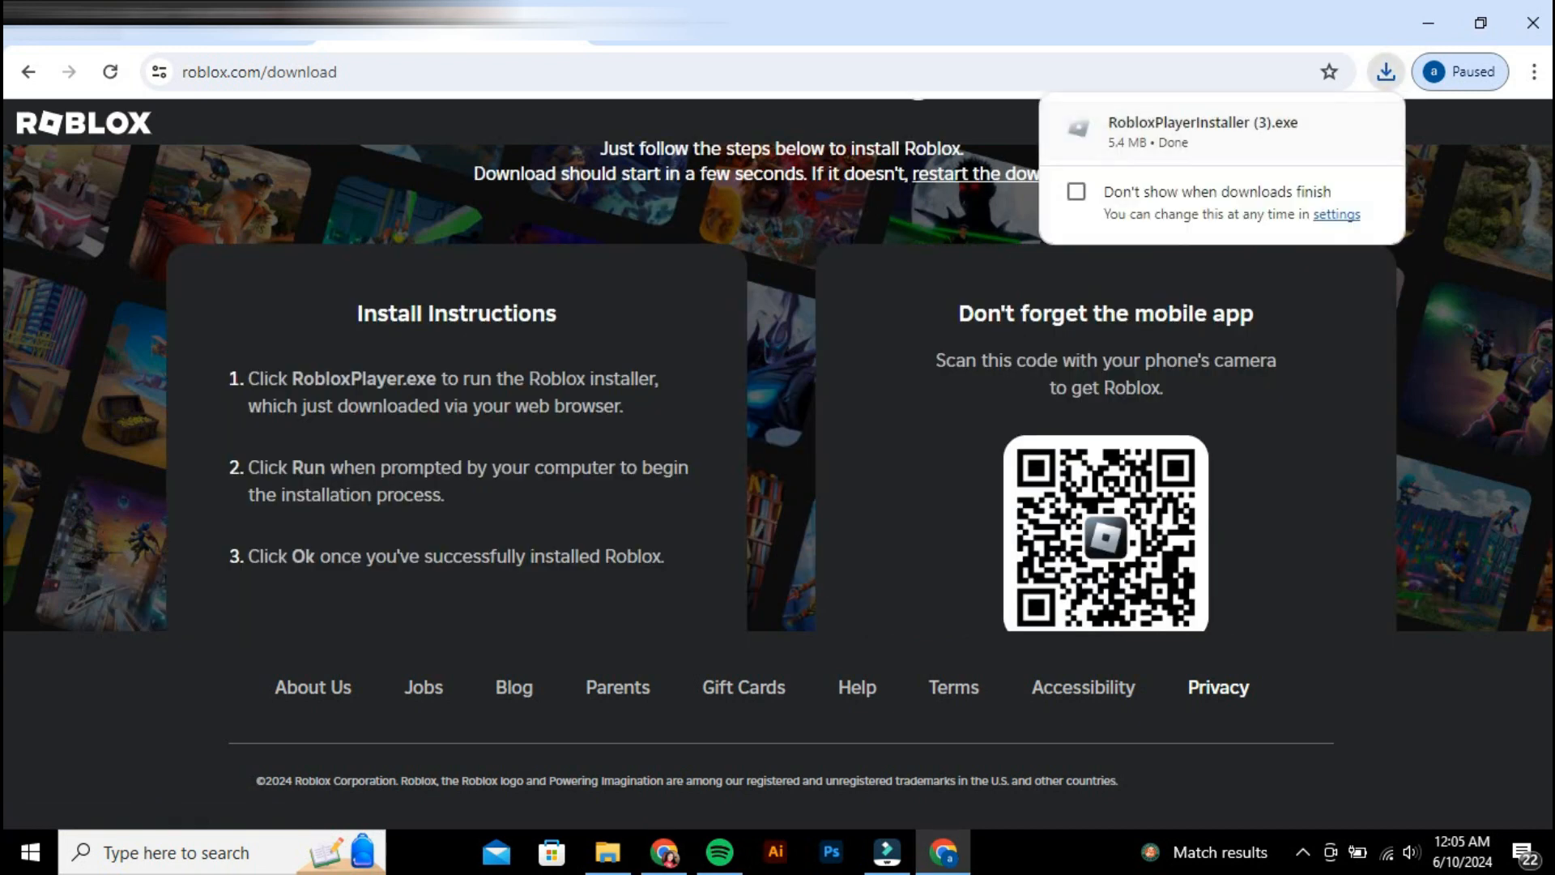
{"action": "left_click", "coordinate": [1202, 125]}
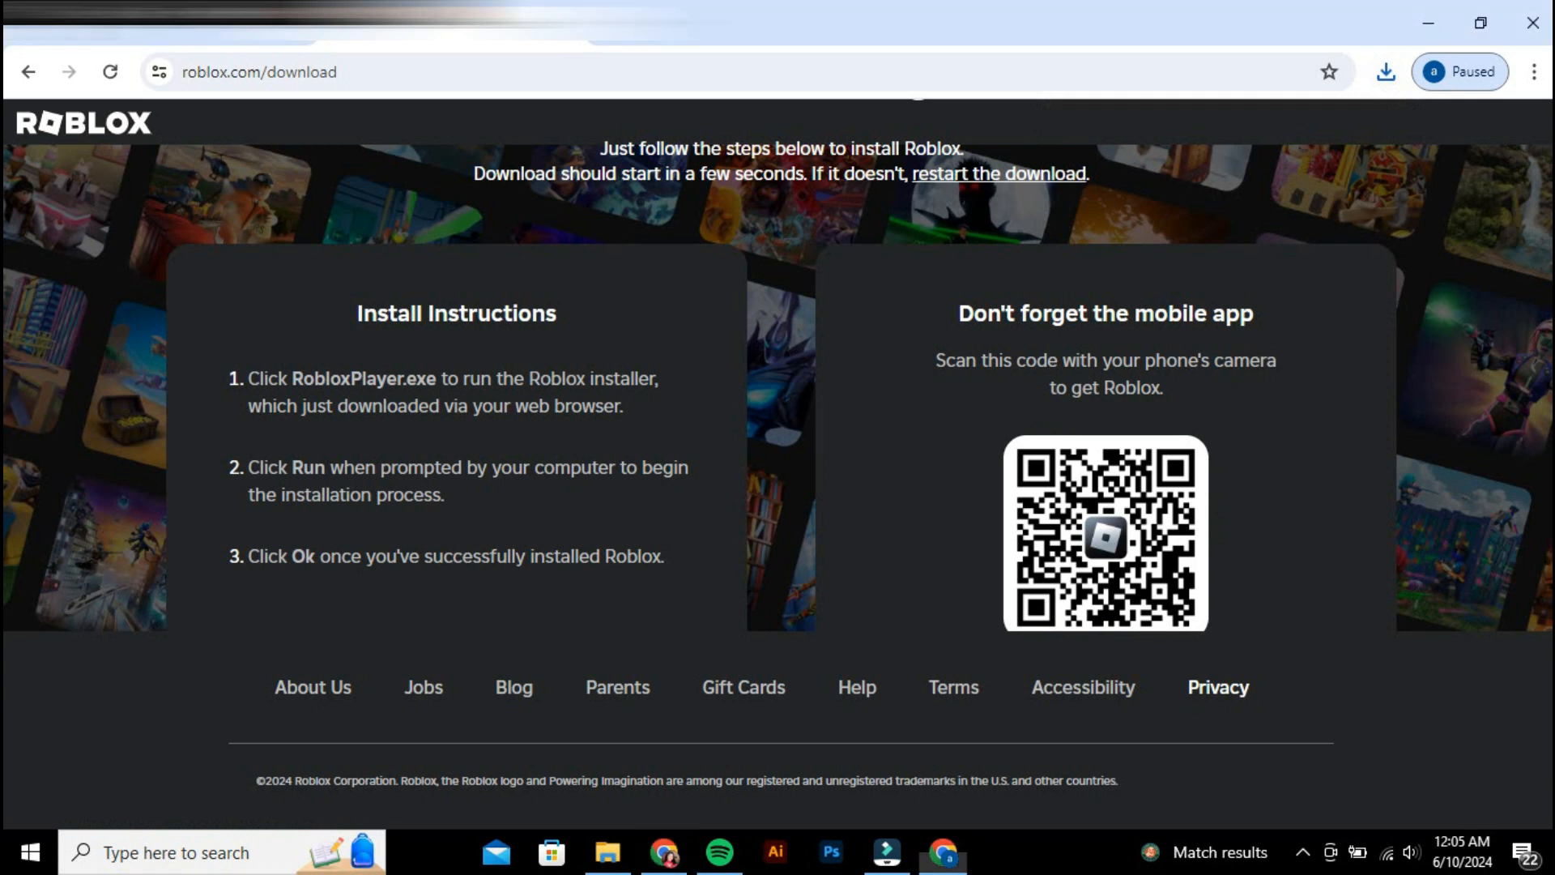